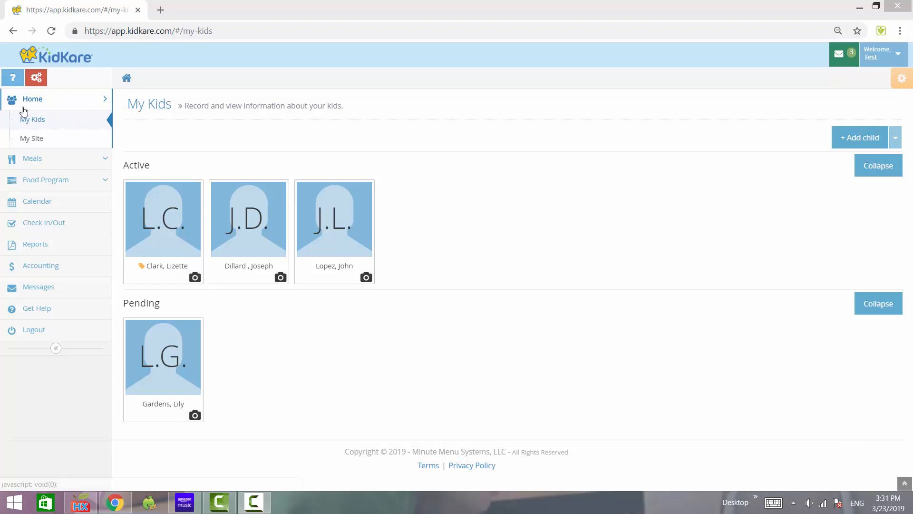
Start enrolling a new child from the My Kids page.
{"action": "scroll", "coordinate": [36, 106], "scroll_direction": "up", "scroll_amount": 5}
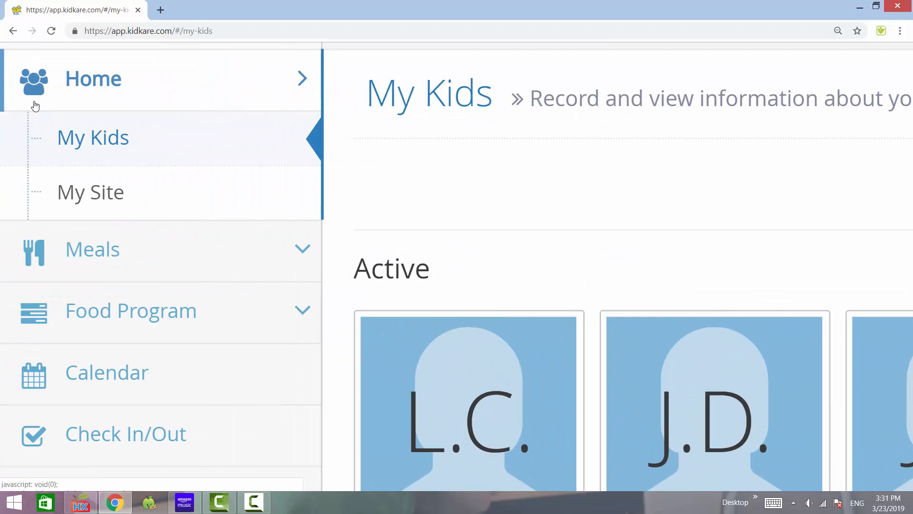
{"action": "scroll", "coordinate": [36, 106], "scroll_direction": "up", "scroll_amount": 1}
{"action": "scroll", "coordinate": [36, 106], "scroll_direction": "down", "scroll_amount": 6}
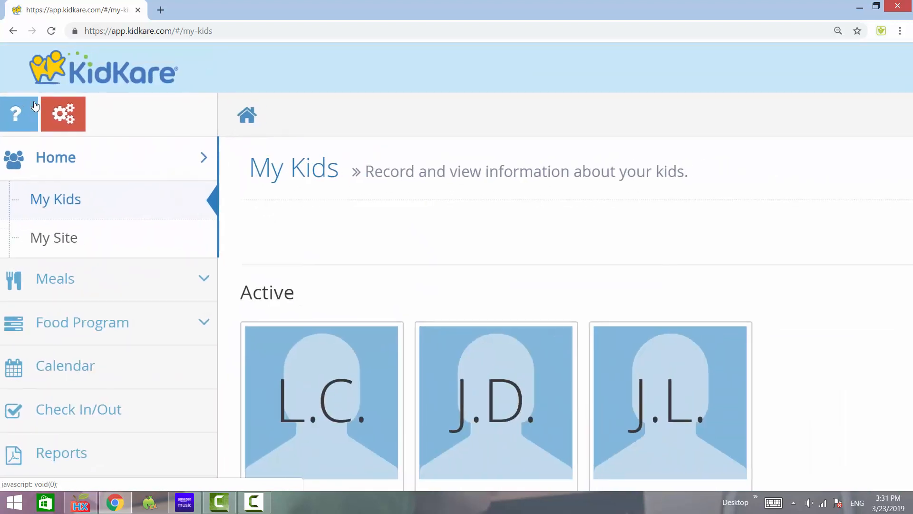
{"action": "scroll", "coordinate": [36, 106], "scroll_direction": "down", "scroll_amount": 2}
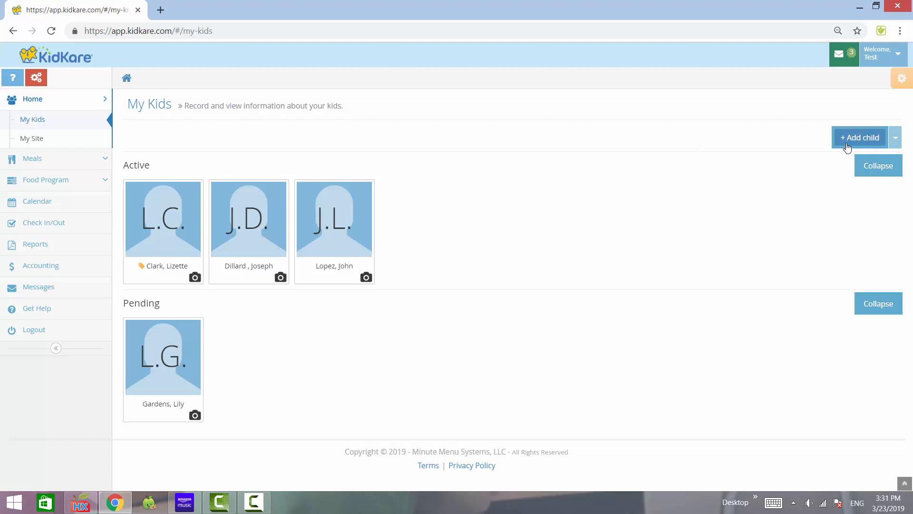
{"action": "scroll", "coordinate": [847, 148], "scroll_direction": "up", "scroll_amount": 3}
{"action": "scroll", "coordinate": [848, 148], "scroll_direction": "right", "scroll_amount": 3}
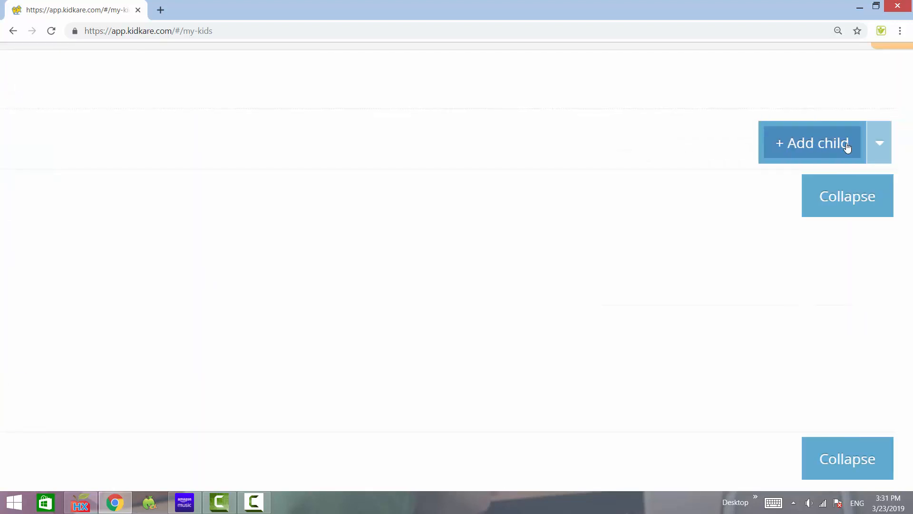
{"action": "left_click", "coordinate": [816, 145]}
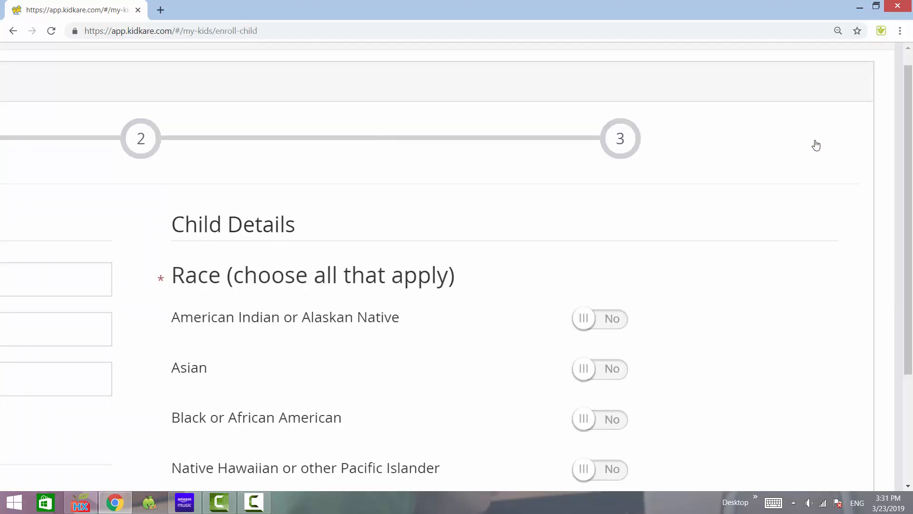
Examine the first page of the enrollment form, including its required fields, the CACFP participation option and the payment source.
{"action": "scroll", "coordinate": [816, 144], "scroll_direction": "down", "scroll_amount": 4}
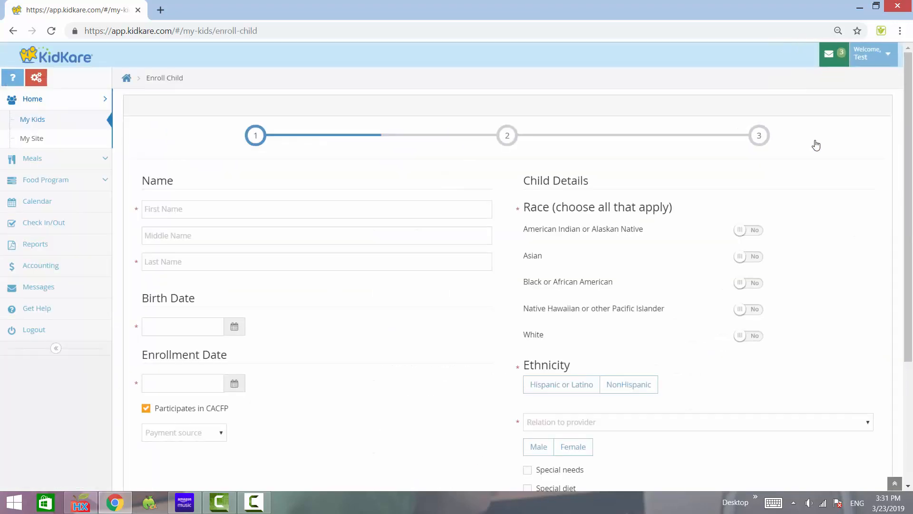
{"action": "scroll", "coordinate": [815, 145], "scroll_direction": "down", "scroll_amount": 1}
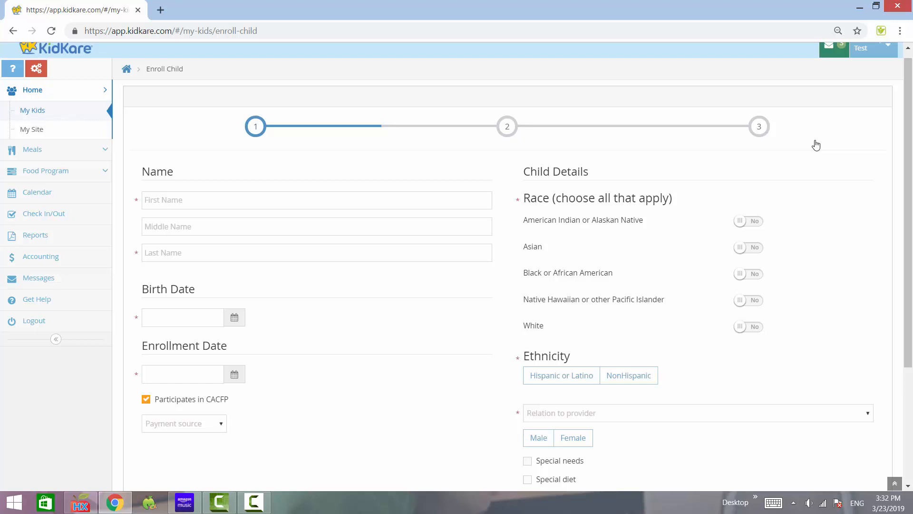
{"action": "scroll", "coordinate": [816, 145], "scroll_direction": "down", "scroll_amount": 3}
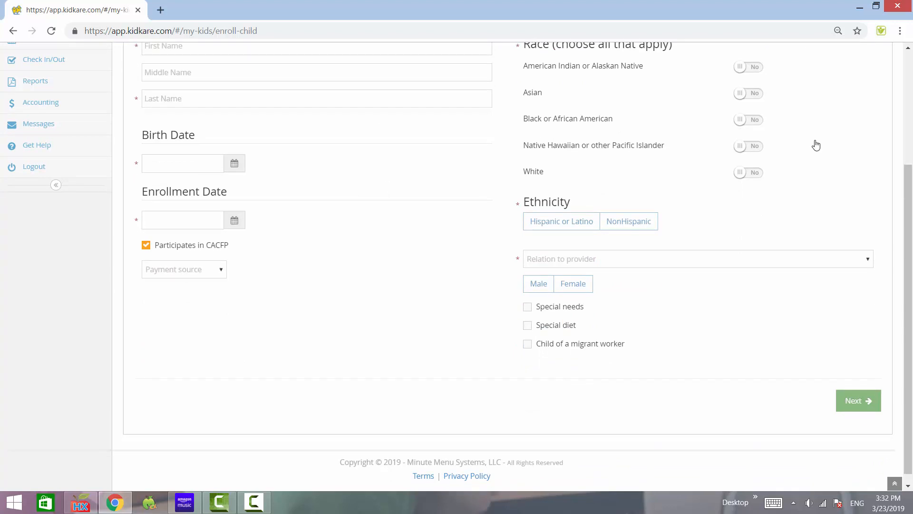
{"action": "scroll", "coordinate": [816, 146], "scroll_direction": "up", "scroll_amount": 3}
{"action": "scroll", "coordinate": [816, 145], "scroll_direction": "left", "scroll_amount": 2}
{"action": "scroll", "coordinate": [816, 145], "scroll_direction": "down", "scroll_amount": 2}
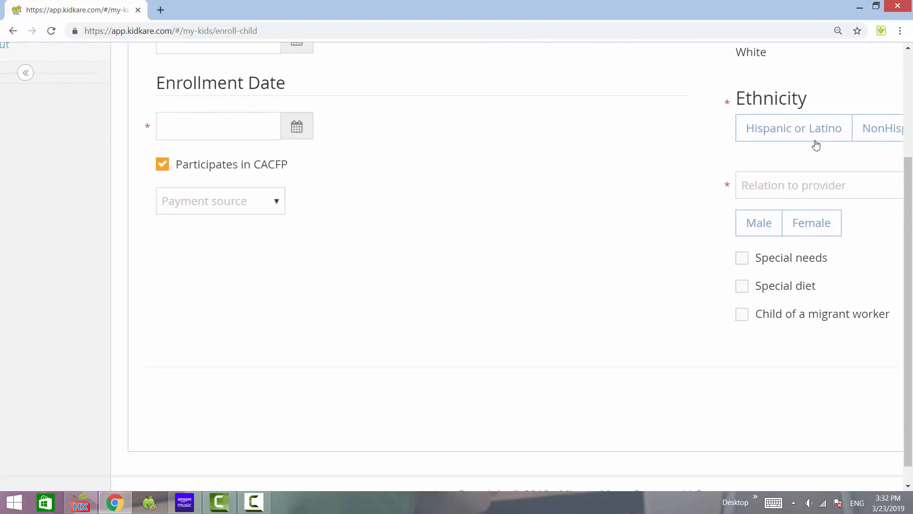
{"action": "scroll", "coordinate": [816, 145], "scroll_direction": "up", "scroll_amount": 2}
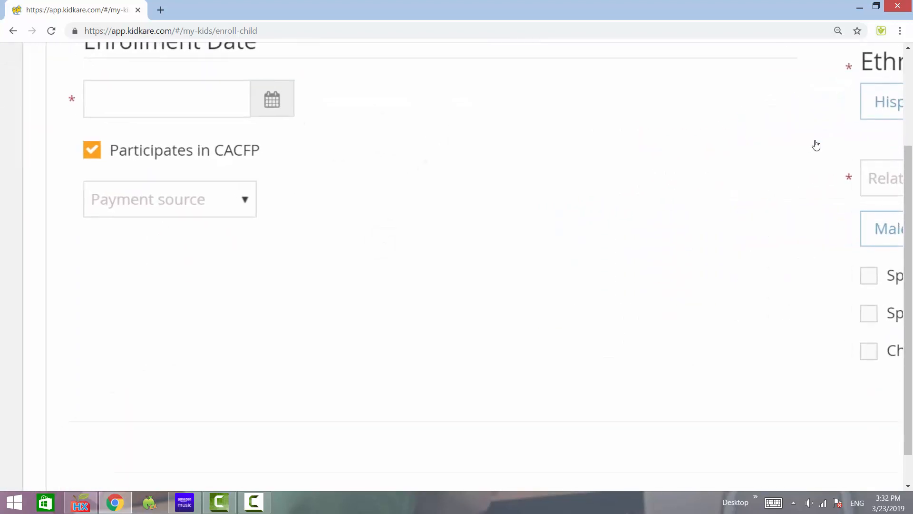
{"action": "scroll", "coordinate": [816, 145], "scroll_direction": "left", "scroll_amount": 2}
{"action": "scroll", "coordinate": [816, 145], "scroll_direction": "up", "scroll_amount": 2}
{"action": "scroll", "coordinate": [816, 145], "scroll_direction": "up", "scroll_amount": 1}
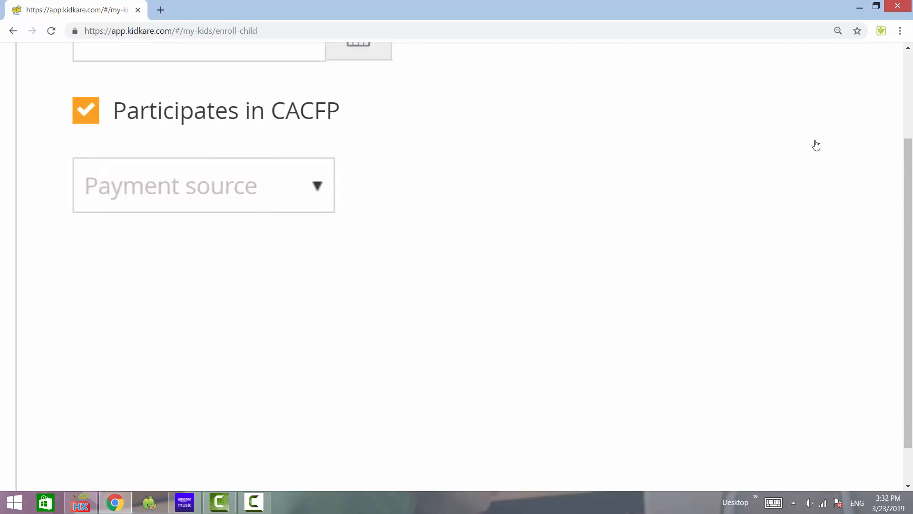
{"action": "scroll", "coordinate": [816, 146], "scroll_direction": "left", "scroll_amount": 2}
{"action": "scroll", "coordinate": [816, 145], "scroll_direction": "up", "scroll_amount": 1}
{"action": "scroll", "coordinate": [816, 145], "scroll_direction": "down", "scroll_amount": 1}
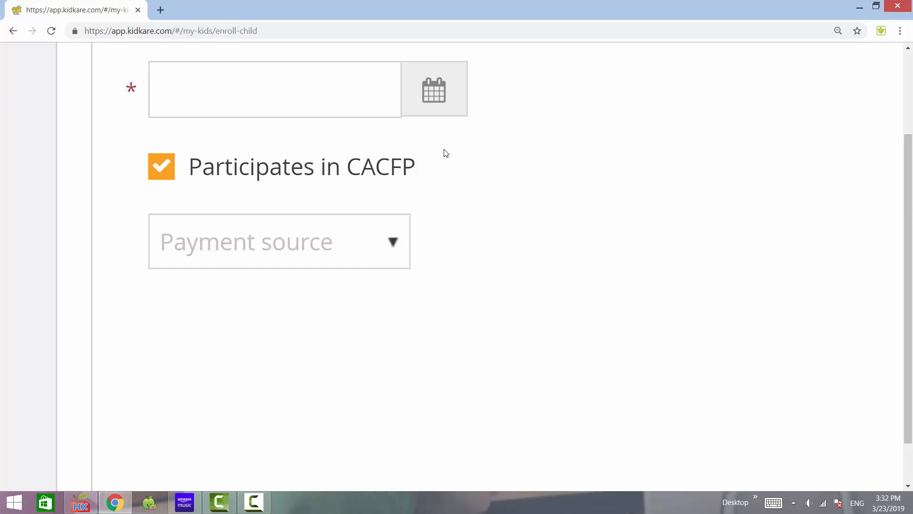
{"action": "scroll", "coordinate": [444, 150], "scroll_direction": "down", "scroll_amount": 6}
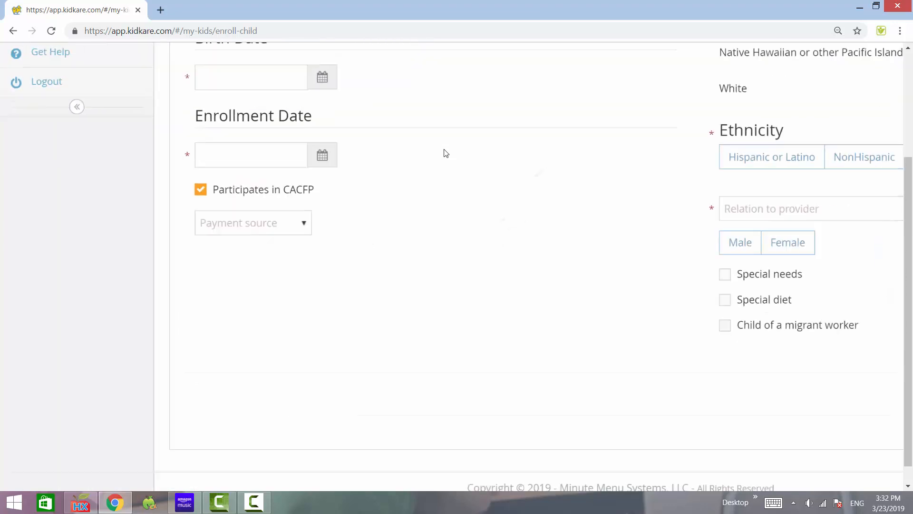
{"action": "scroll", "coordinate": [446, 153], "scroll_direction": "up", "scroll_amount": 3}
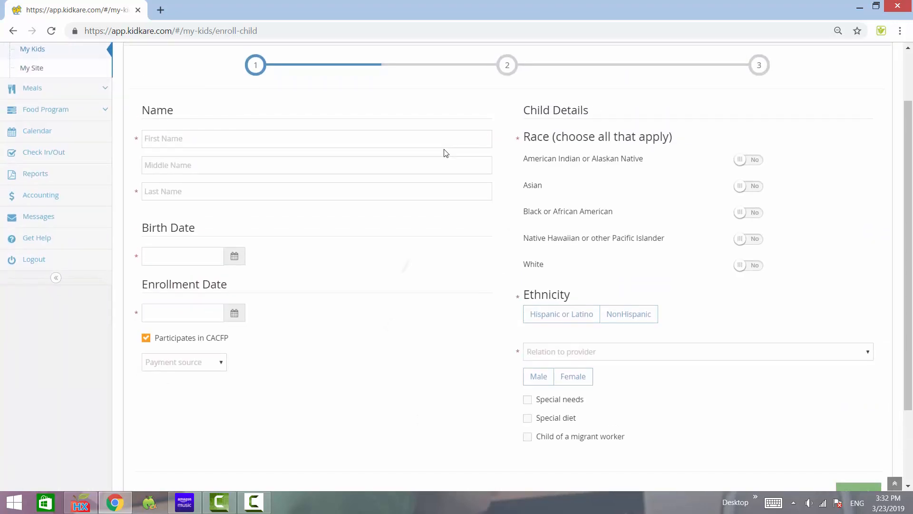
Enter the child's first and last name in the enrollment form.
{"action": "left_click", "coordinate": [182, 137]}
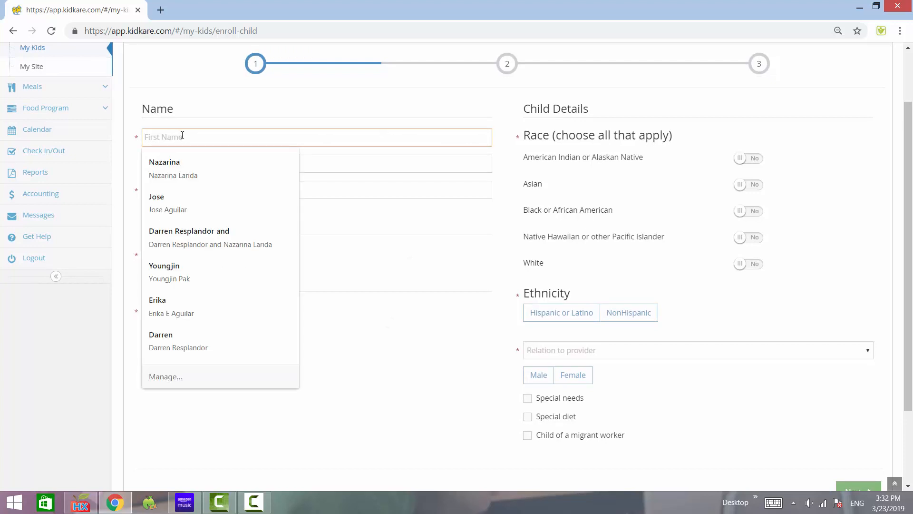
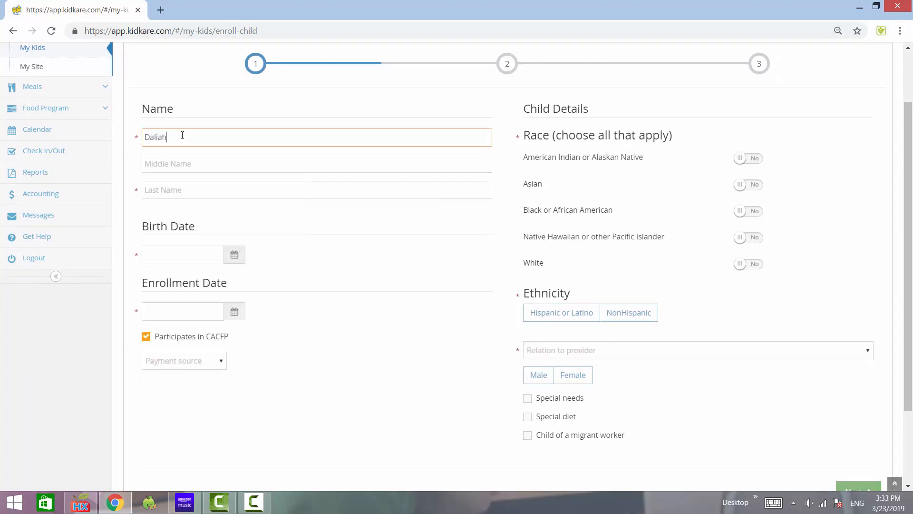
{"action": "left_click", "coordinate": [182, 189]}
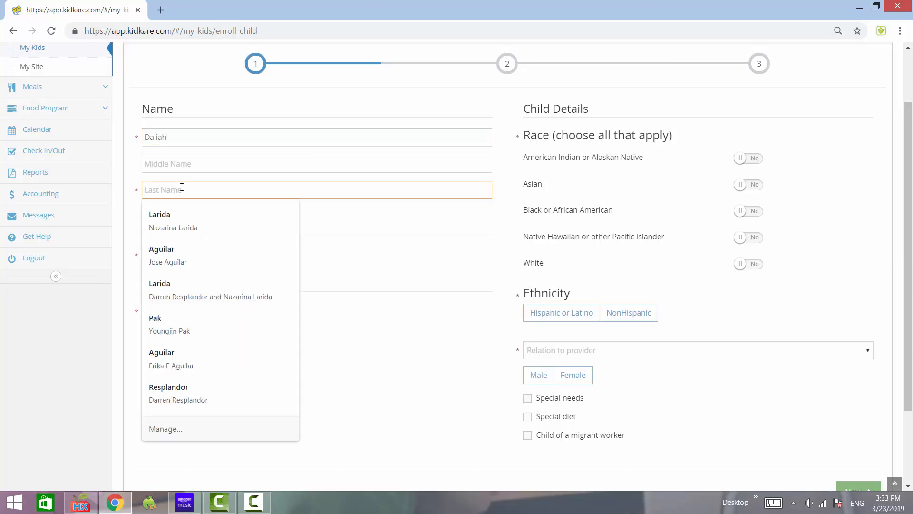
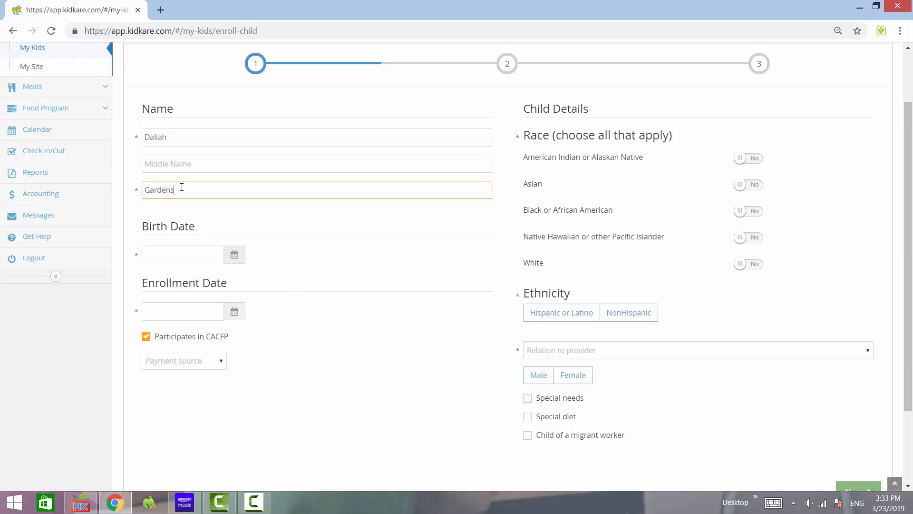
Enter the child's birth date and set the enrollment date to 03/23/2019.
{"action": "left_click", "coordinate": [189, 256]}
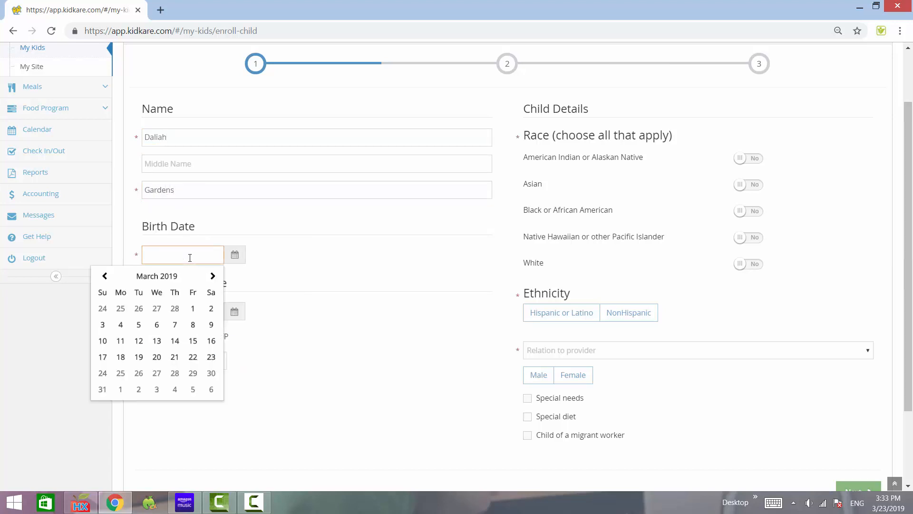
{"action": "type", "text": "02/26/2"}
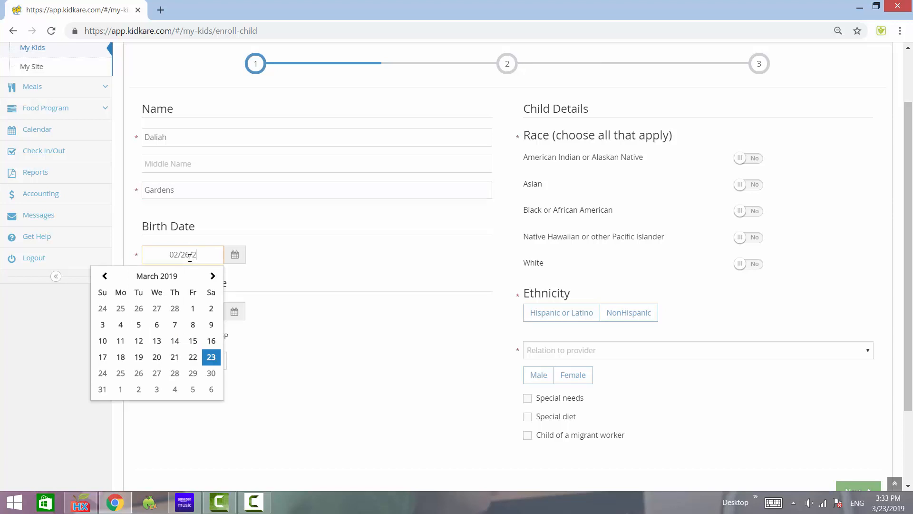
{"action": "type", "text": "016"}
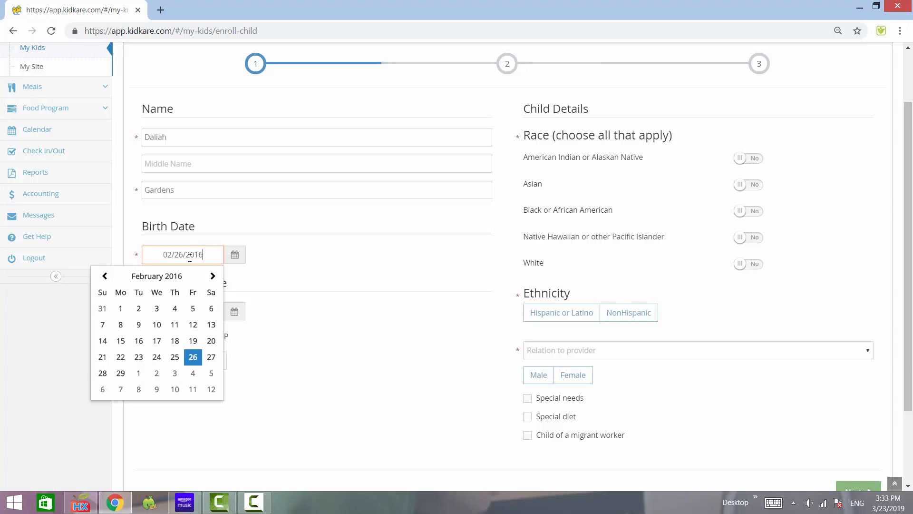
{"action": "left_click", "coordinate": [332, 291]}
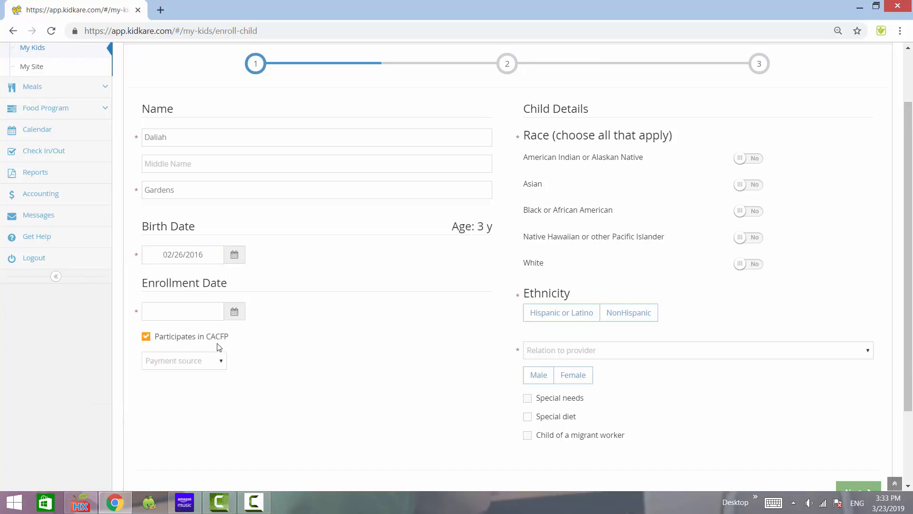
{"action": "left_click", "coordinate": [218, 318]}
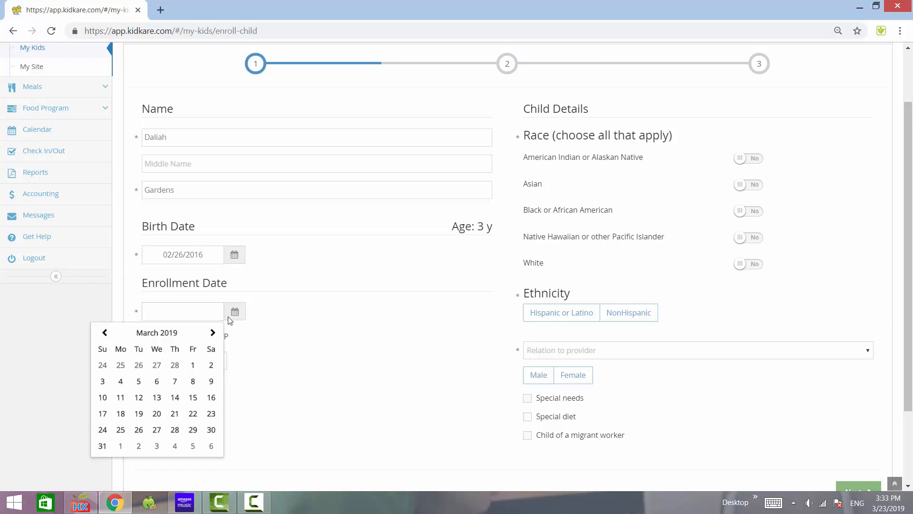
{"action": "left_click", "coordinate": [212, 413]}
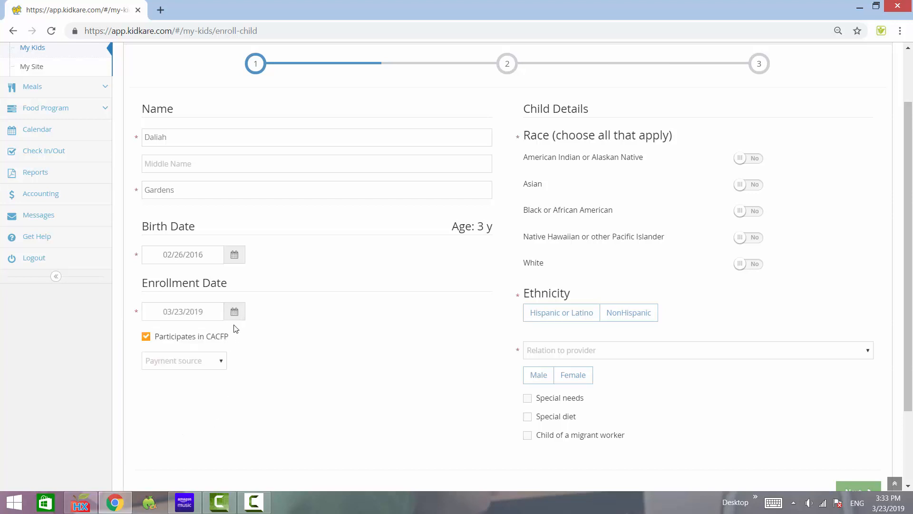
Set the child's race to Asian and White, and the ethnicity to NonHispanic.
{"action": "scroll", "coordinate": [485, 259], "scroll_direction": "up", "scroll_amount": 2}
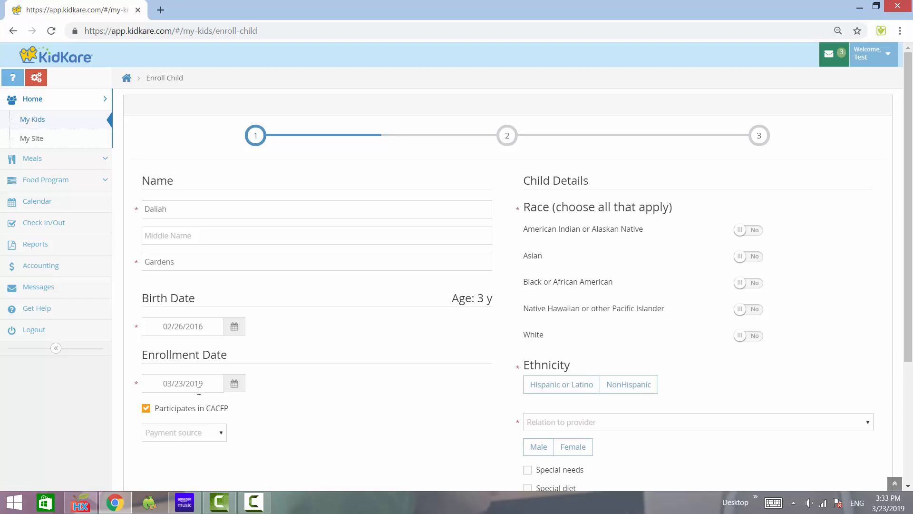
{"action": "scroll", "coordinate": [362, 285], "scroll_direction": "down", "scroll_amount": 3}
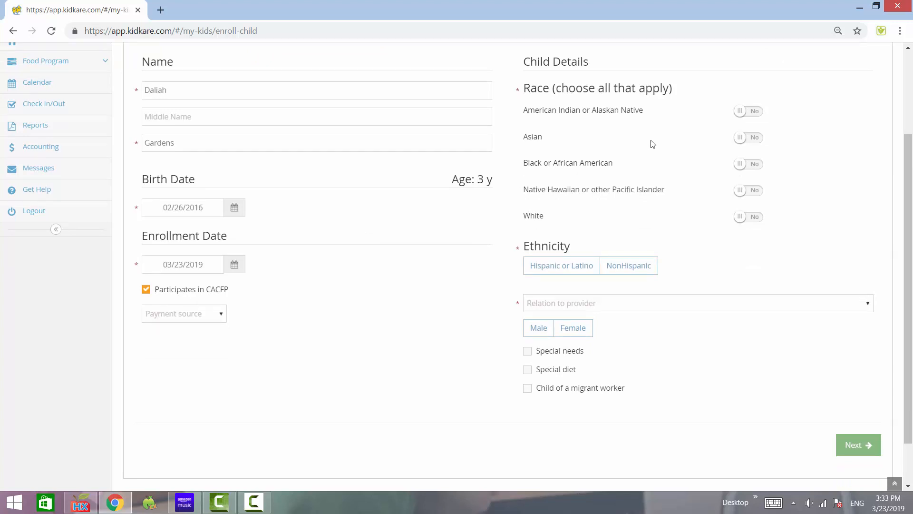
{"action": "left_click", "coordinate": [740, 138]}
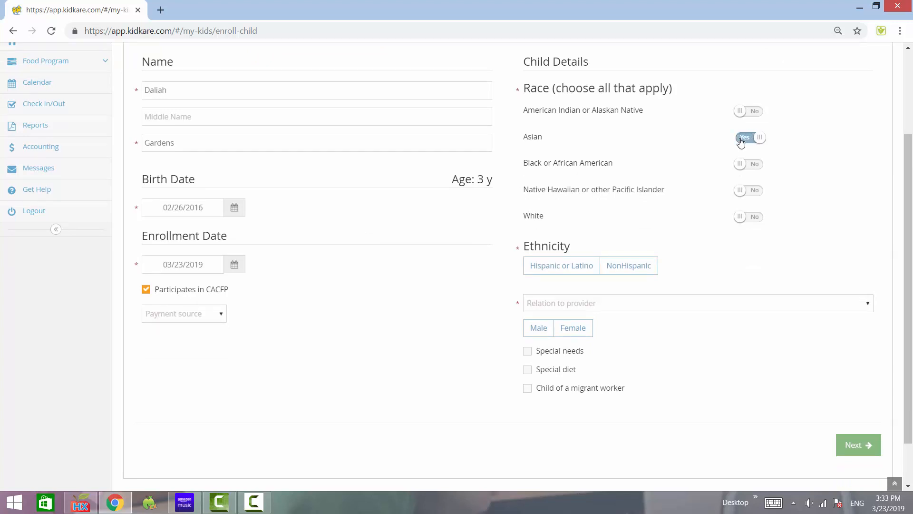
{"action": "left_click", "coordinate": [752, 215]}
{"action": "left_click", "coordinate": [642, 274]}
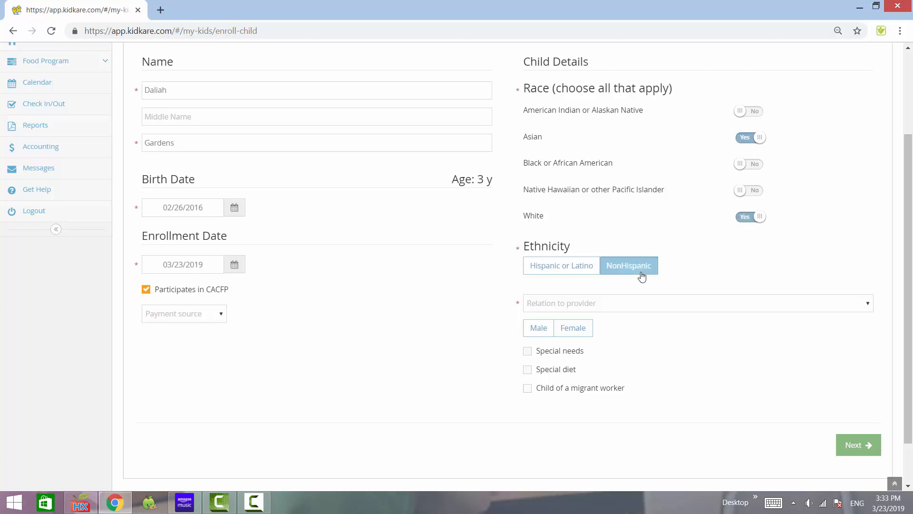
Set the relation to provider to Not Related / Day Care Child and the gender to Female, and continue to the guardian page.
{"action": "left_click", "coordinate": [608, 306]}
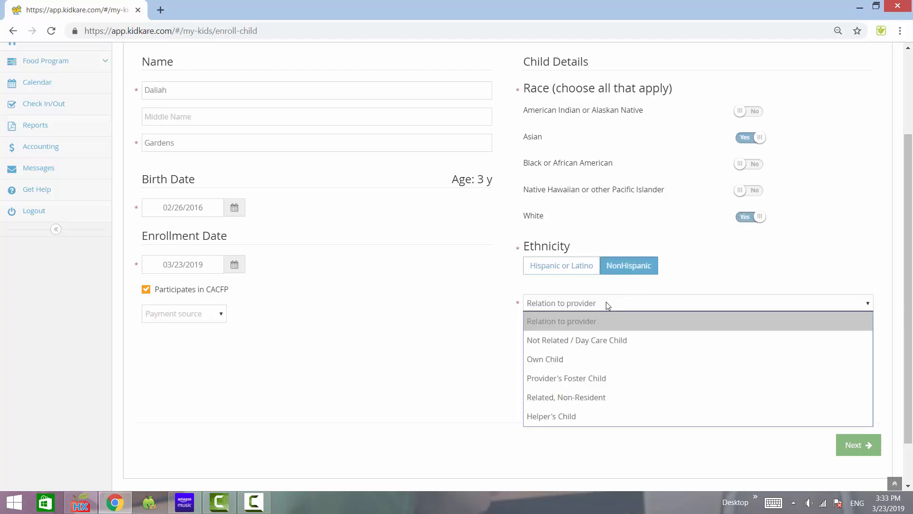
{"action": "left_click", "coordinate": [595, 340]}
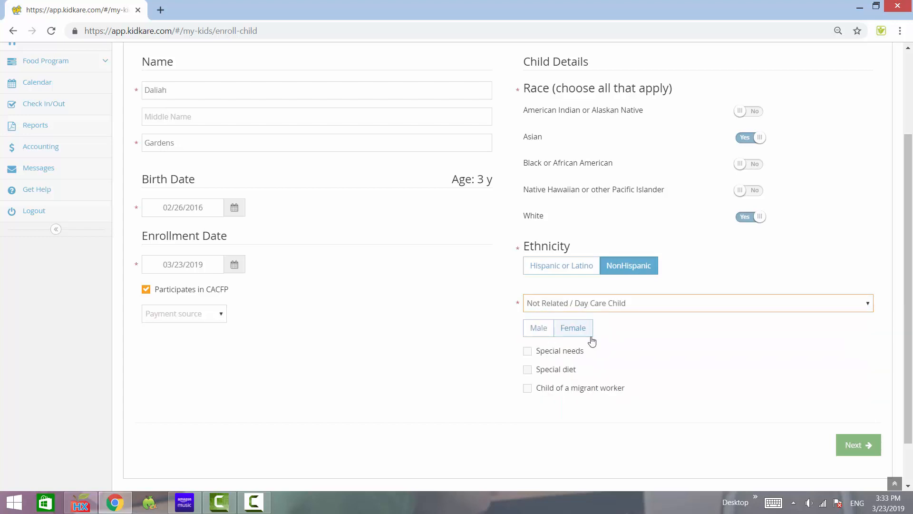
{"action": "left_click", "coordinate": [570, 335]}
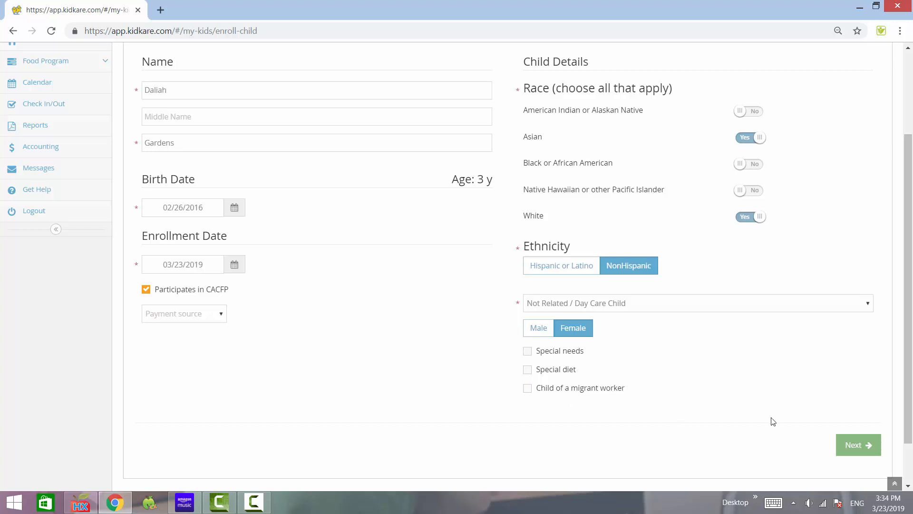
{"action": "left_click", "coordinate": [861, 445]}
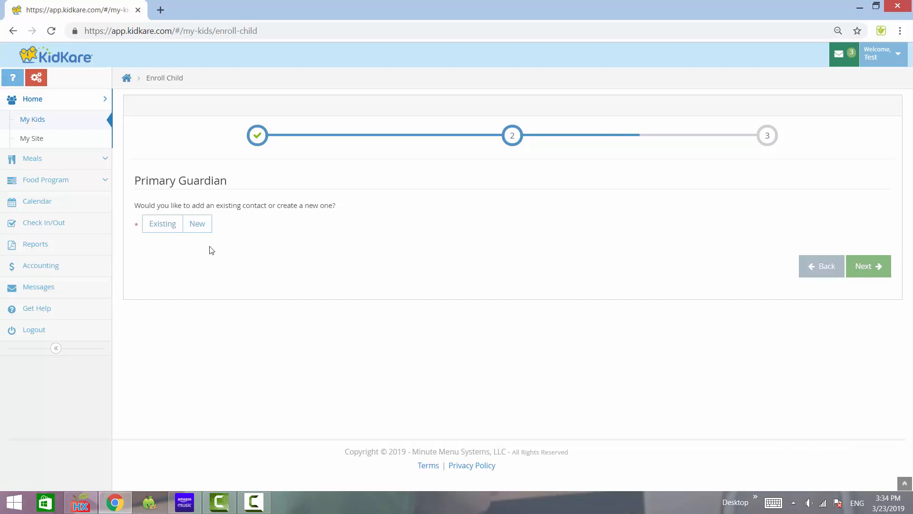
Create a new contact as primary guardian and enter the guardian's first and last name.
{"action": "left_click", "coordinate": [198, 224]}
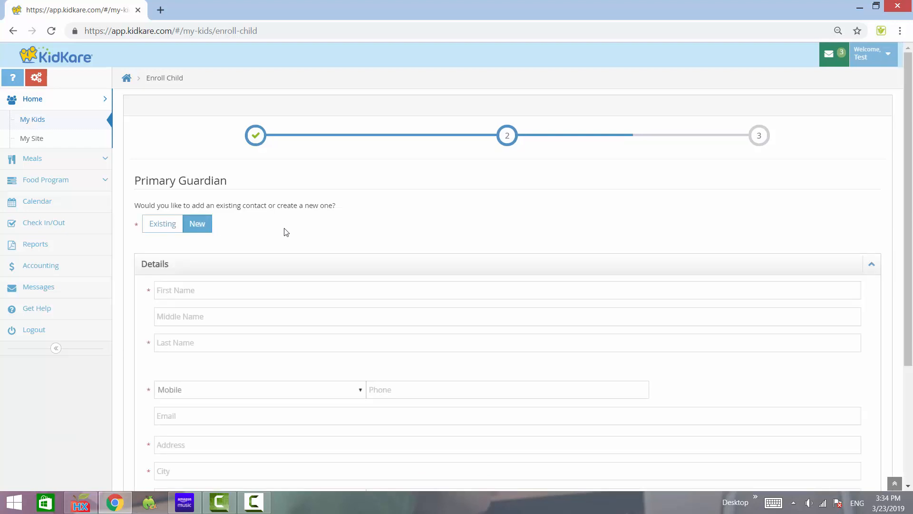
{"action": "scroll", "coordinate": [284, 231], "scroll_direction": "down", "scroll_amount": 3}
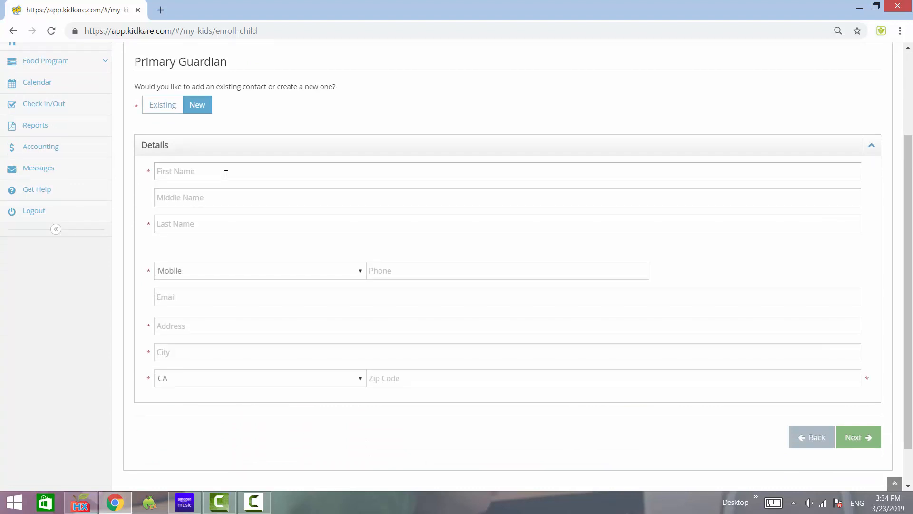
{"action": "left_click", "coordinate": [226, 174]}
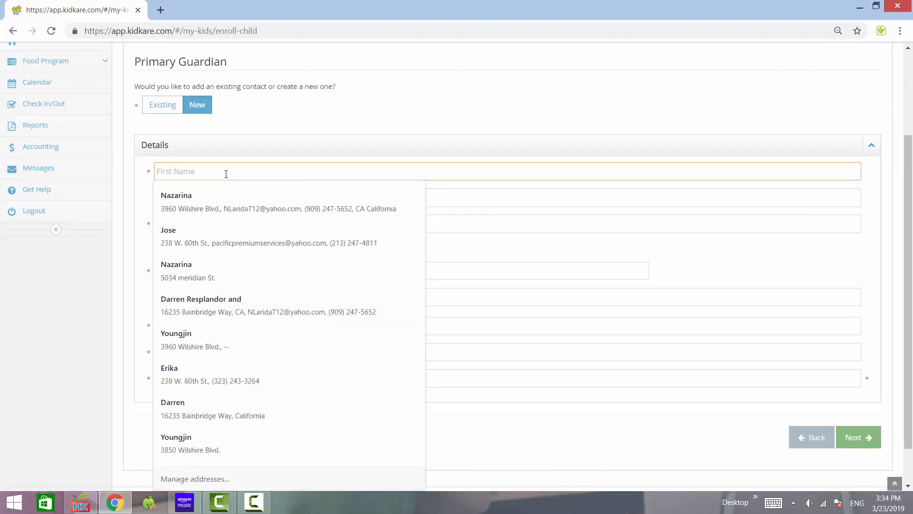
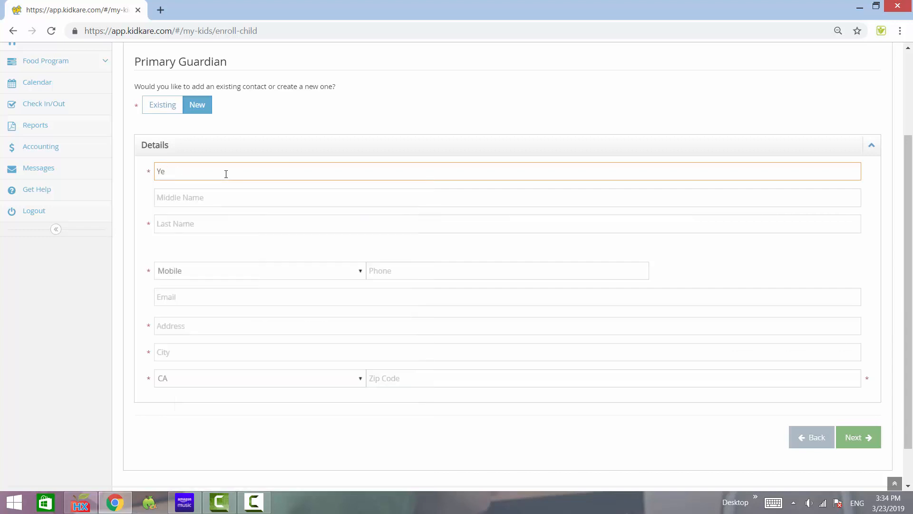
{"action": "left_click", "coordinate": [220, 226]}
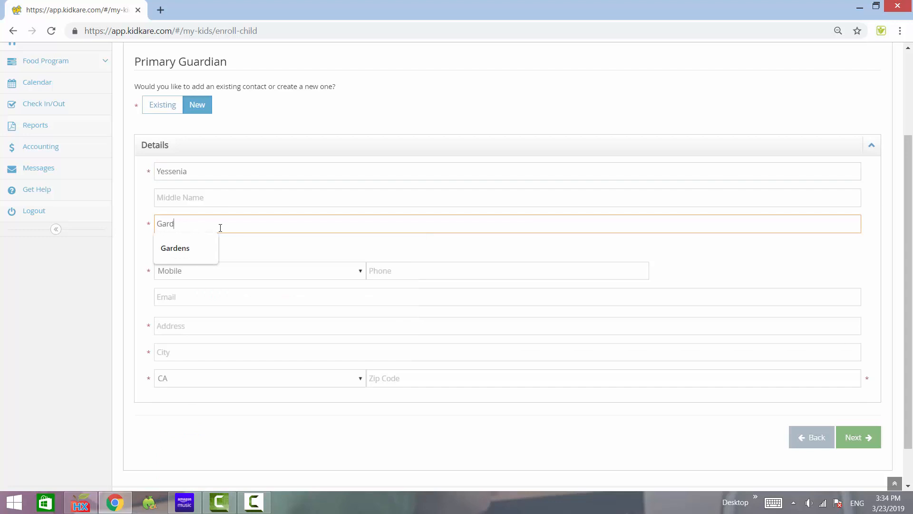
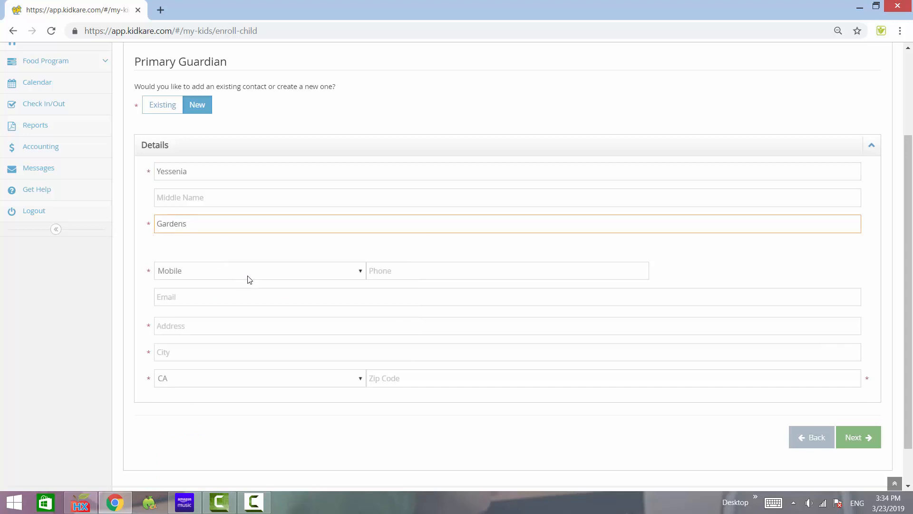
Enter the guardian's mobile phone number.
{"action": "left_click", "coordinate": [387, 272]}
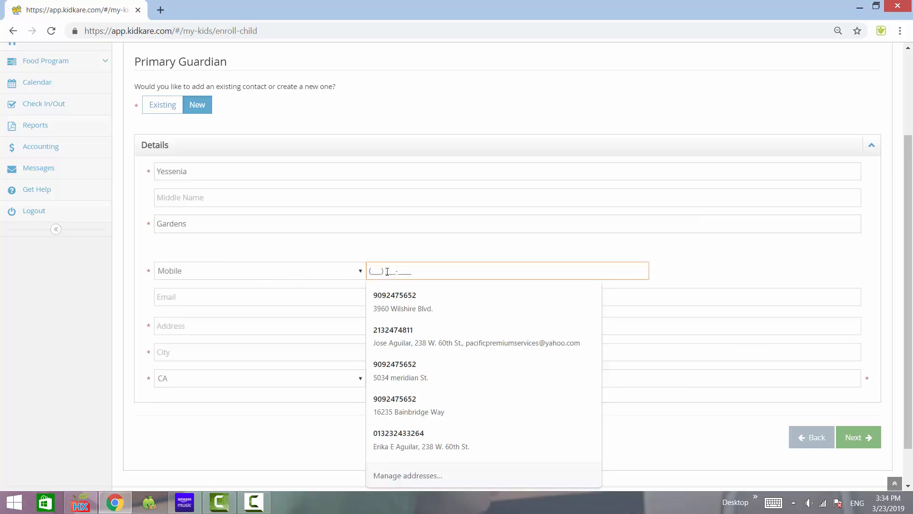
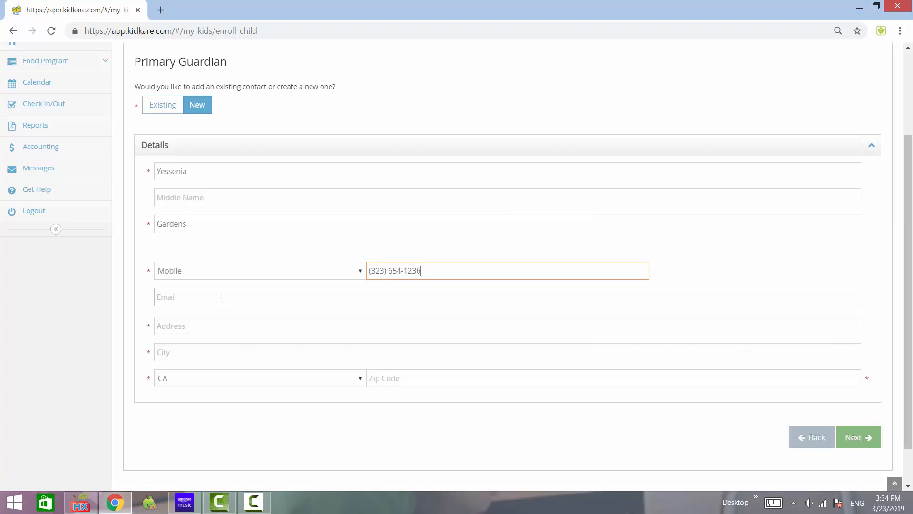
Fill in the guardian's street address and city.
{"action": "left_click", "coordinate": [208, 324]}
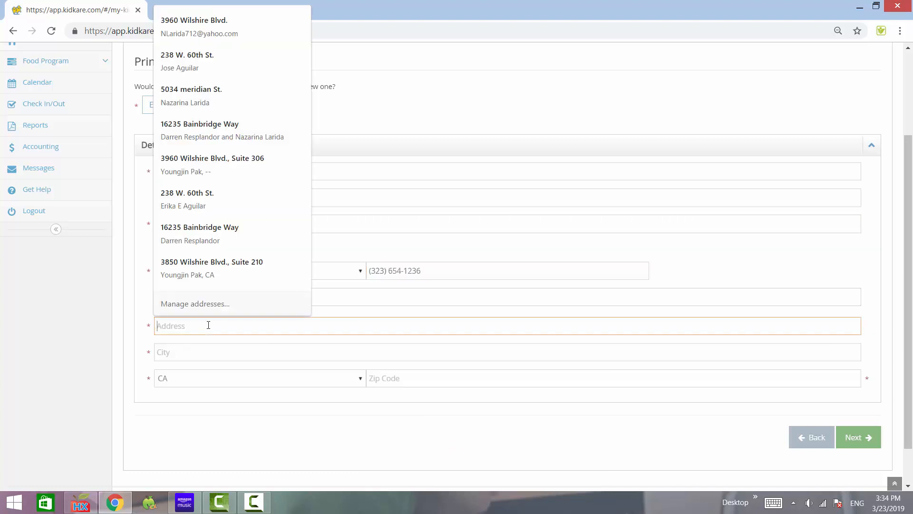
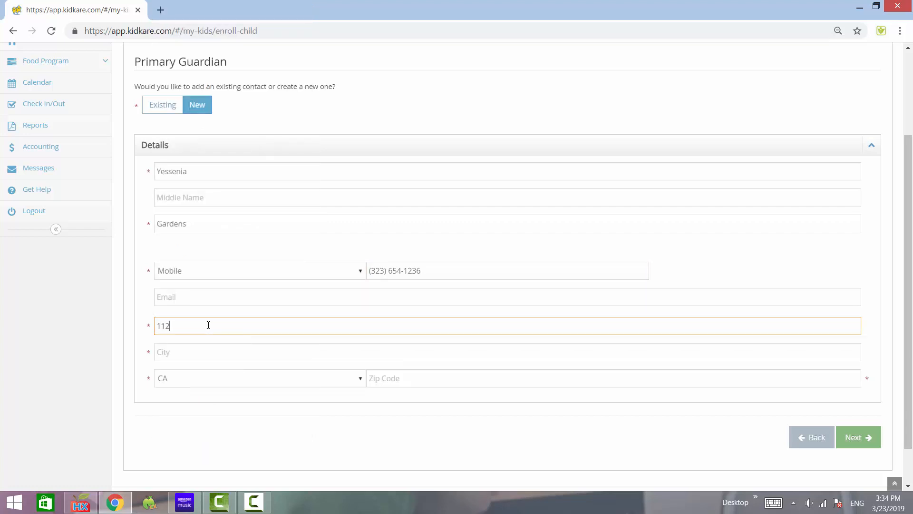
{"action": "left_click", "coordinate": [207, 348]}
{"action": "type", "text": "Los A"}
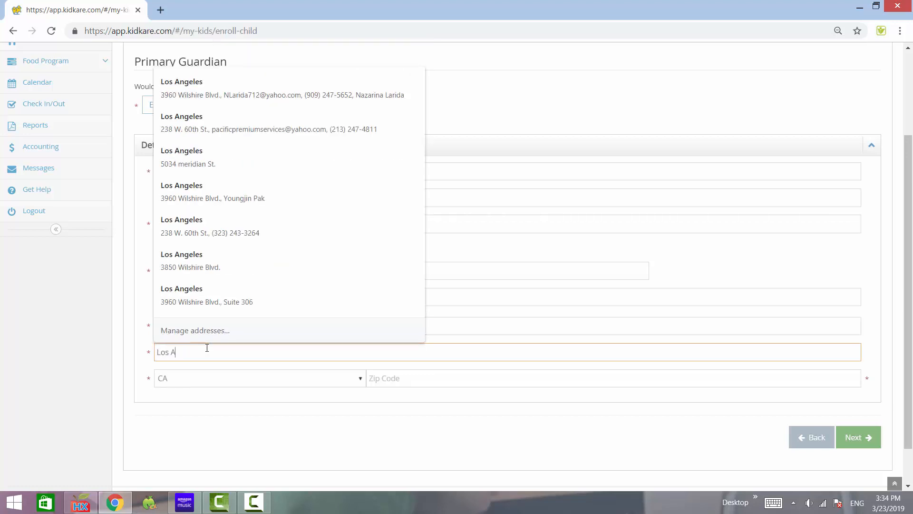
{"action": "type", "text": "ngeles"}
Enter the guardian's ZIP code and continue to the days in care page.
{"action": "left_click", "coordinate": [423, 377]}
{"action": "type", "text": "900"}
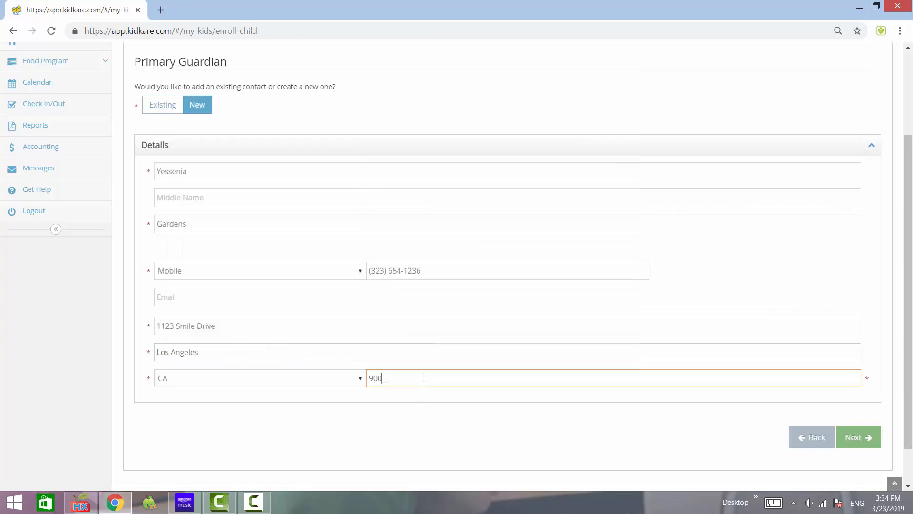
{"action": "type", "text": "02"}
{"action": "left_click", "coordinate": [859, 438]}
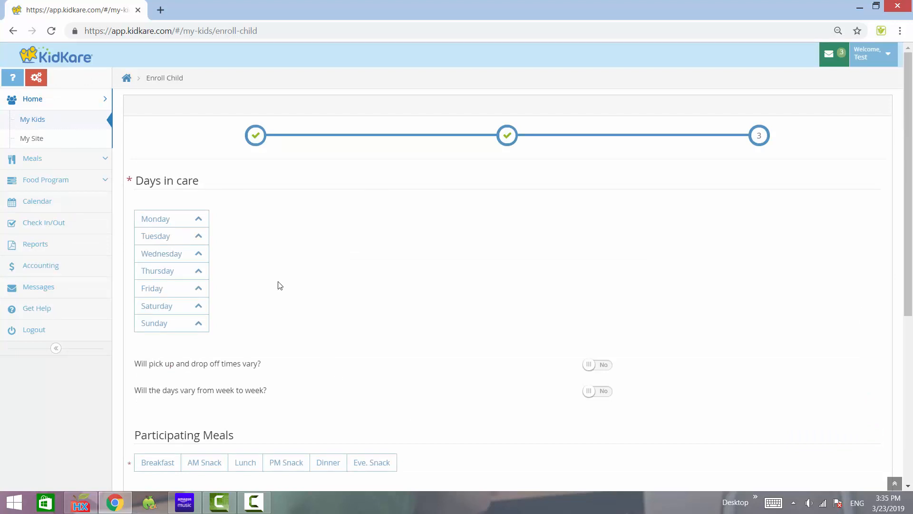
Add Monday as a day in care and set its pick-up time to 07:00 PM.
{"action": "scroll", "coordinate": [279, 284], "scroll_direction": "down", "scroll_amount": 3}
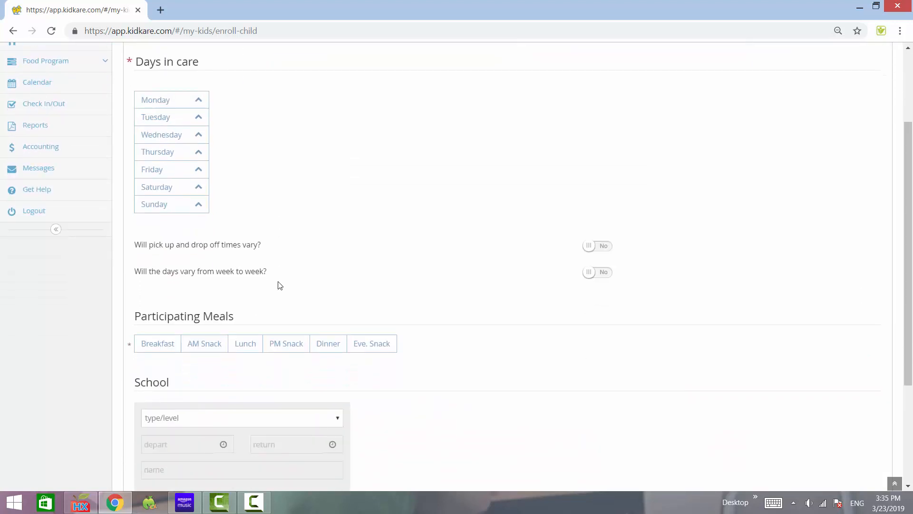
{"action": "scroll", "coordinate": [279, 285], "scroll_direction": "up", "scroll_amount": 3}
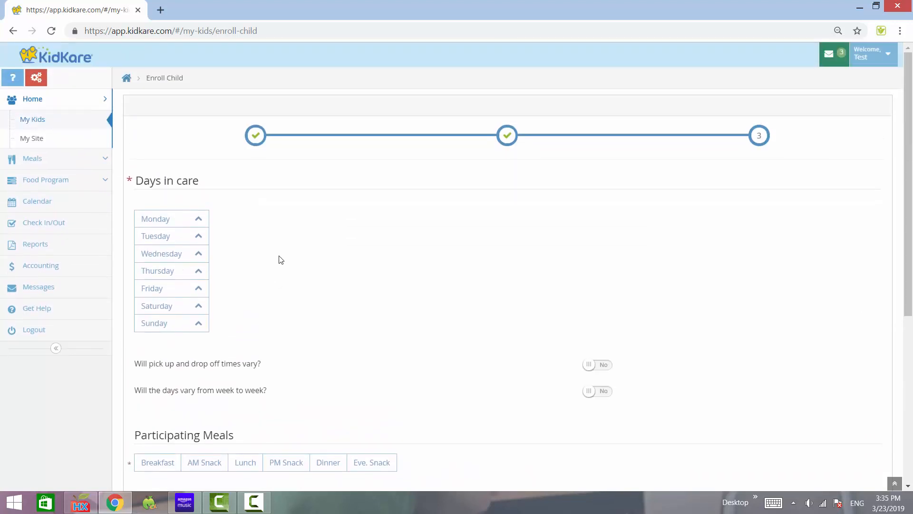
{"action": "left_click", "coordinate": [164, 221]}
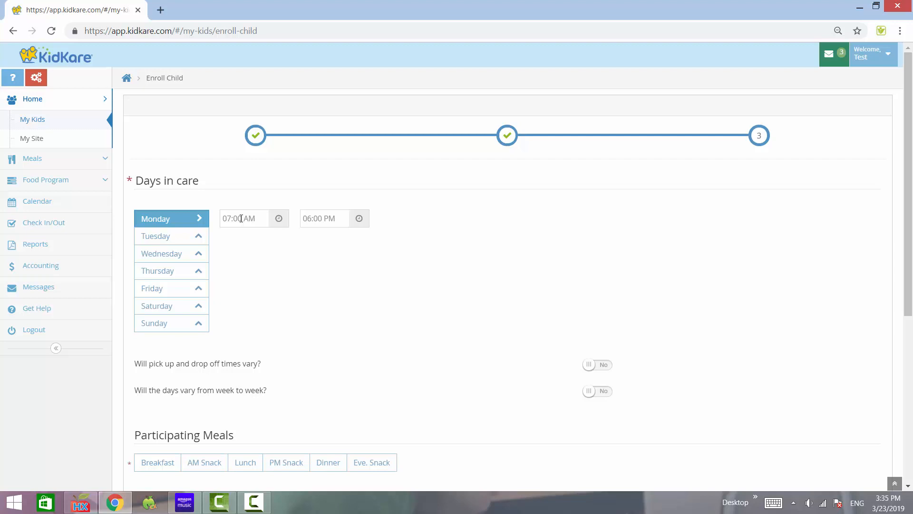
{"action": "left_click", "coordinate": [358, 221]}
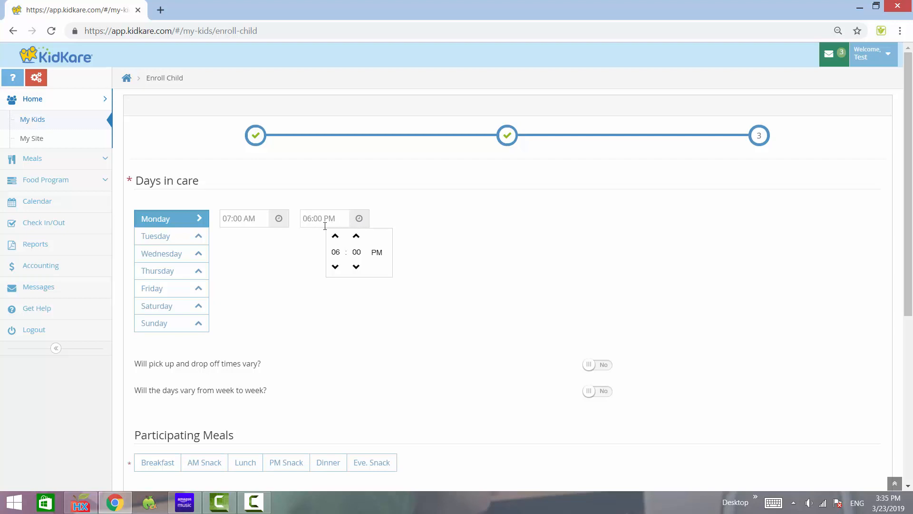
{"action": "left_click", "coordinate": [336, 236]}
{"action": "left_click", "coordinate": [415, 241]}
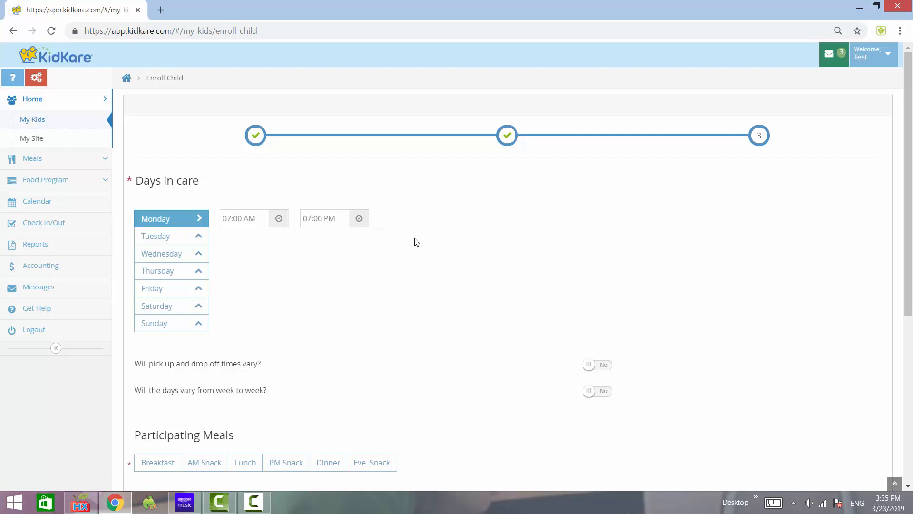
Add Tuesday, Wednesday, Thursday and Friday as days in care.
{"action": "left_click", "coordinate": [174, 241]}
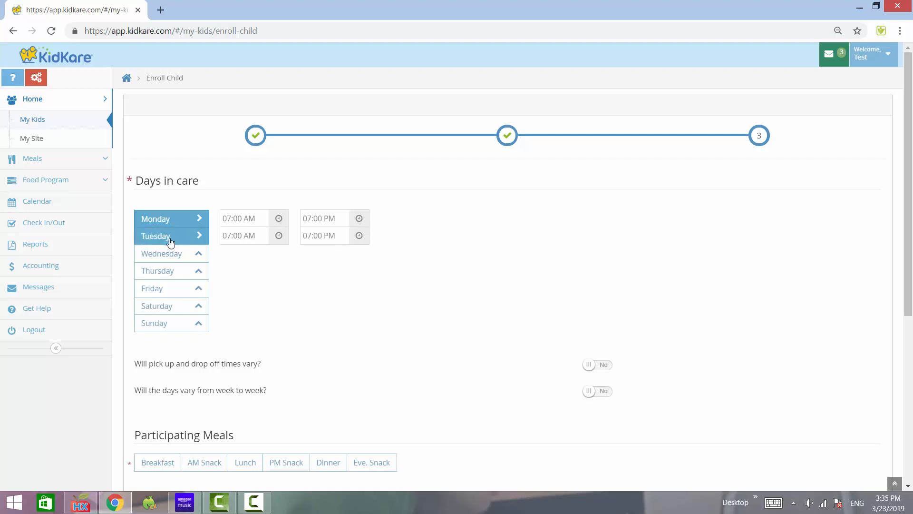
{"action": "left_click", "coordinate": [170, 255]}
{"action": "left_click", "coordinate": [165, 274]}
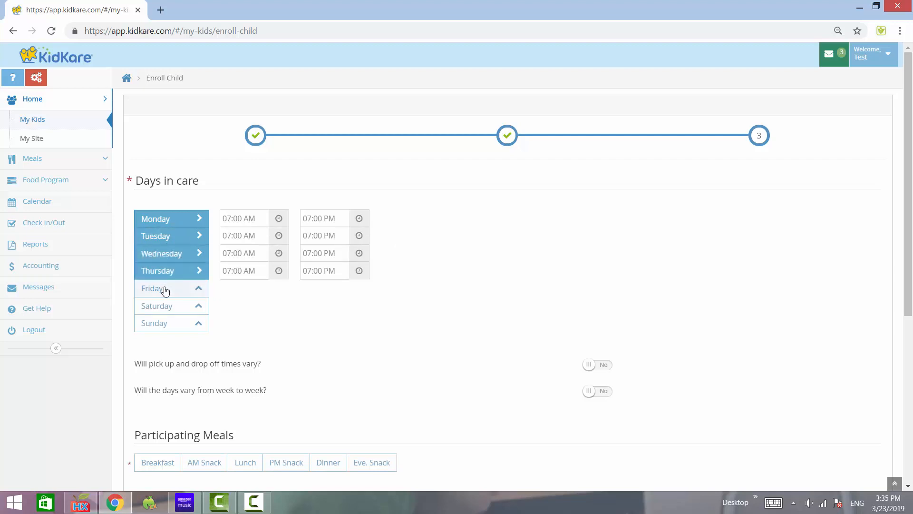
{"action": "left_click", "coordinate": [163, 289]}
{"action": "scroll", "coordinate": [361, 316], "scroll_direction": "down", "scroll_amount": 3}
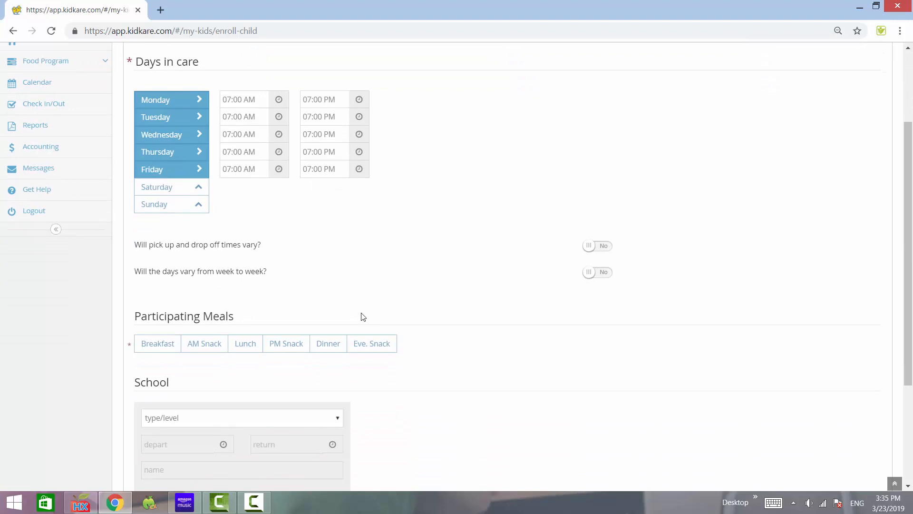
{"action": "left_click", "coordinate": [602, 254]}
{"action": "left_click", "coordinate": [602, 254]}
Choose AM Snack, Lunch and Dinner as the child's participating meals.
{"action": "scroll", "coordinate": [489, 304], "scroll_direction": "down", "scroll_amount": 1}
{"action": "scroll", "coordinate": [429, 325], "scroll_direction": "down", "scroll_amount": 1}
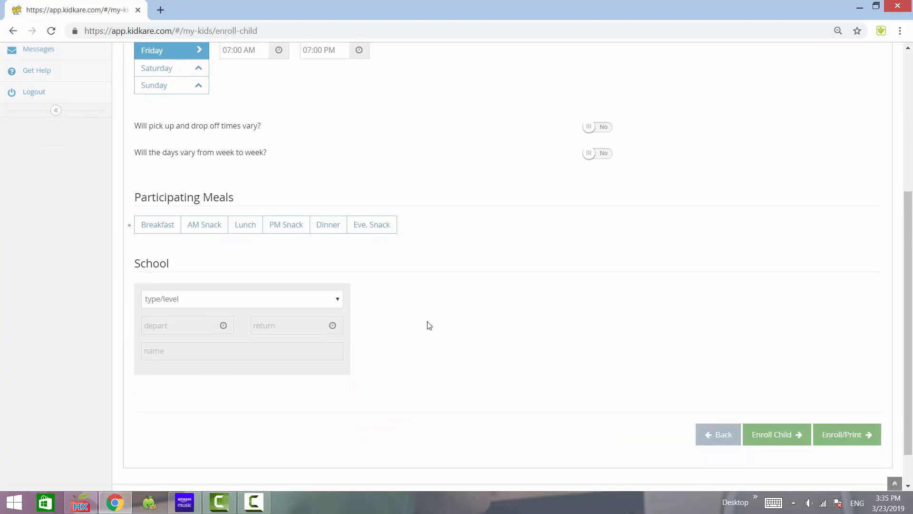
{"action": "scroll", "coordinate": [429, 325], "scroll_direction": "up", "scroll_amount": 1}
{"action": "scroll", "coordinate": [429, 325], "scroll_direction": "left", "scroll_amount": 1}
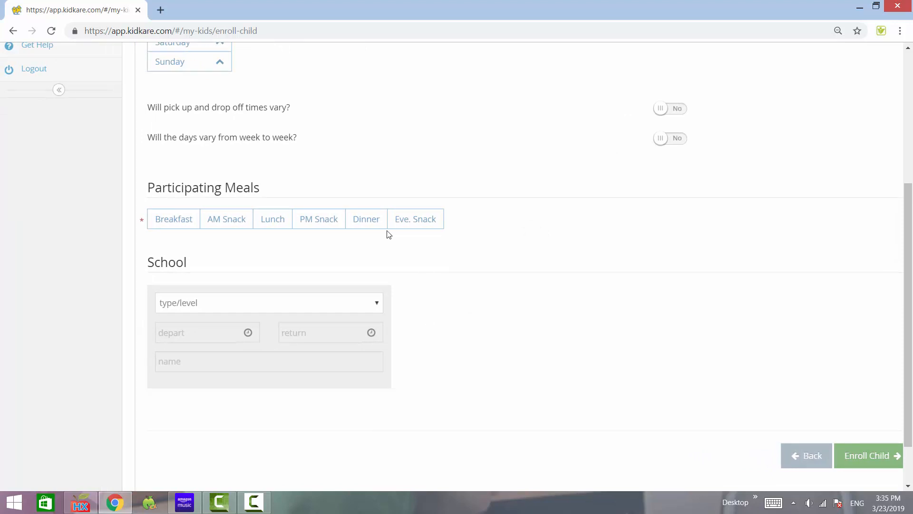
{"action": "left_click", "coordinate": [229, 221]}
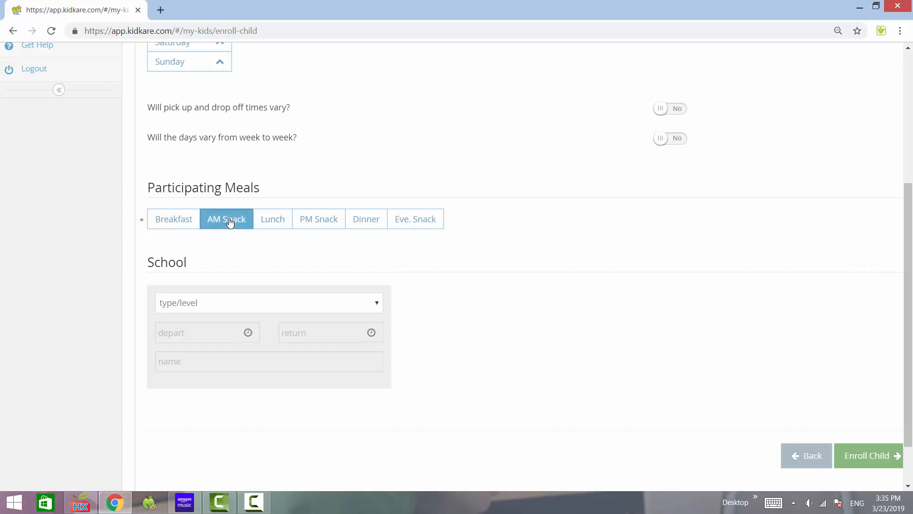
{"action": "left_click", "coordinate": [268, 221]}
{"action": "left_click", "coordinate": [362, 226]}
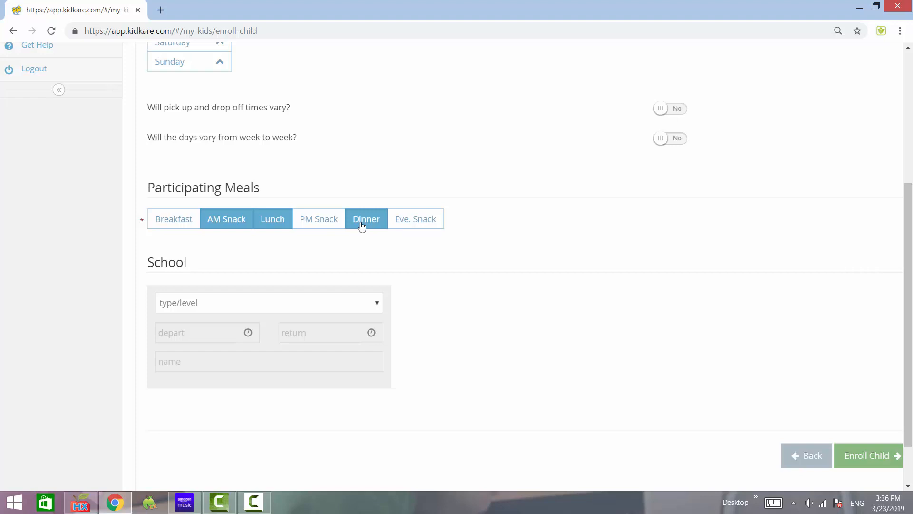
{"action": "scroll", "coordinate": [362, 227], "scroll_direction": "right", "scroll_amount": 1}
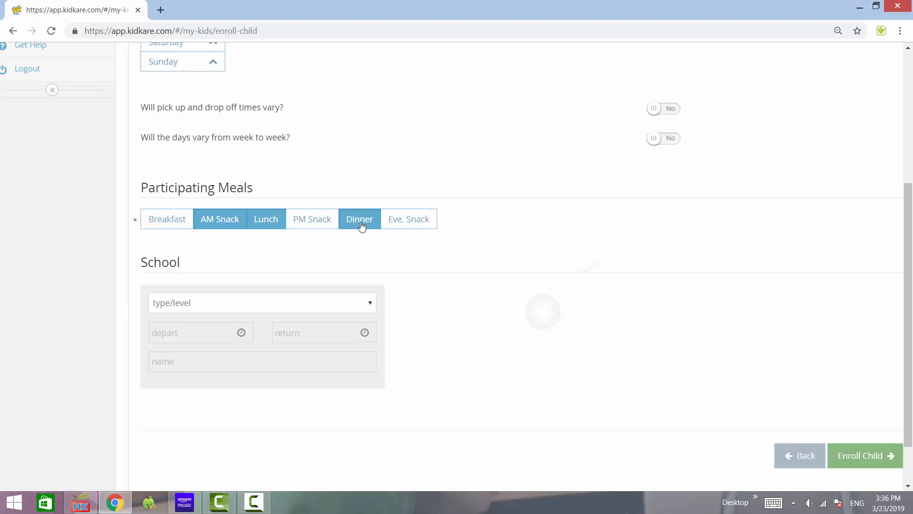
{"action": "key", "text": "ctrl+minus"}
{"action": "scroll", "coordinate": [362, 227], "scroll_direction": "up", "scroll_amount": 1}
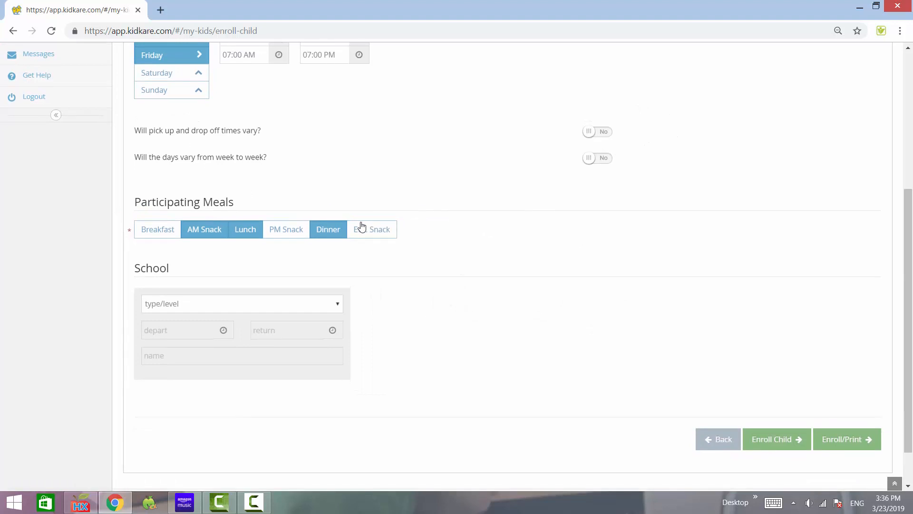
{"action": "scroll", "coordinate": [573, 383], "scroll_direction": "down", "scroll_amount": 1}
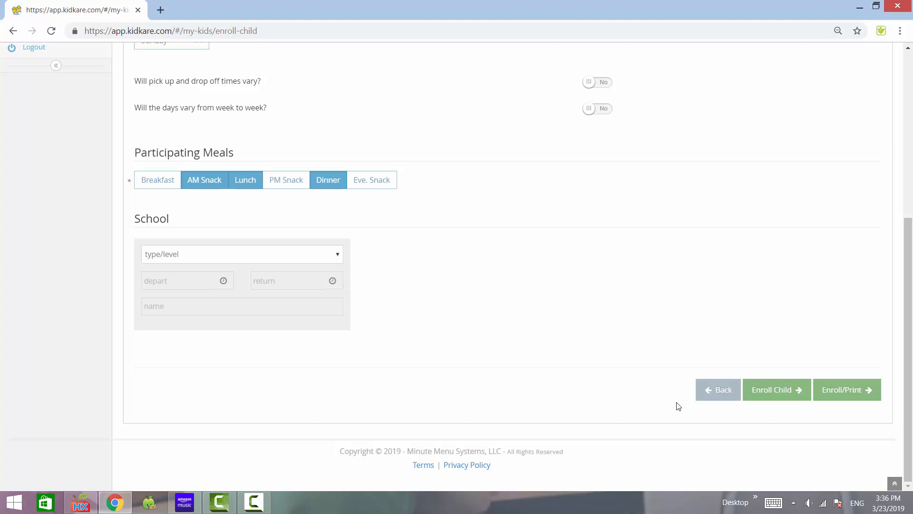
{"action": "scroll", "coordinate": [678, 405], "scroll_direction": "up", "scroll_amount": 6}
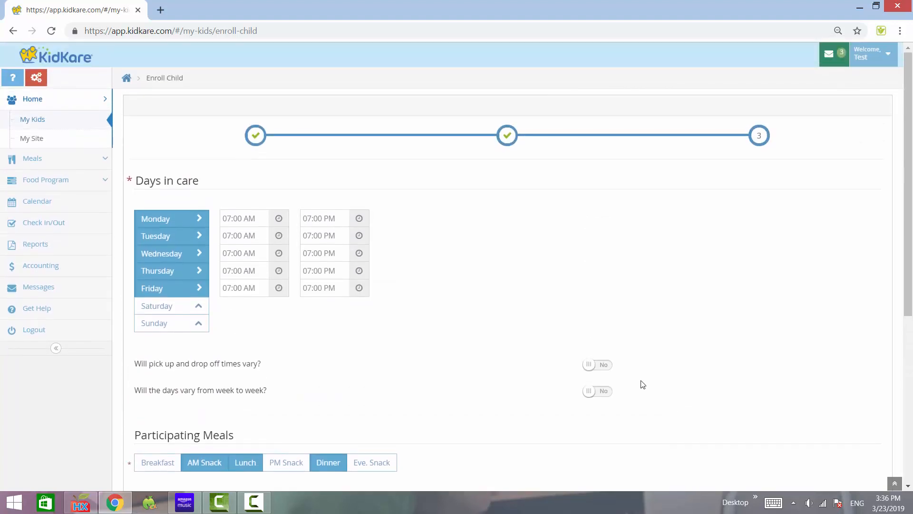
{"action": "scroll", "coordinate": [643, 384], "scroll_direction": "down", "scroll_amount": 3}
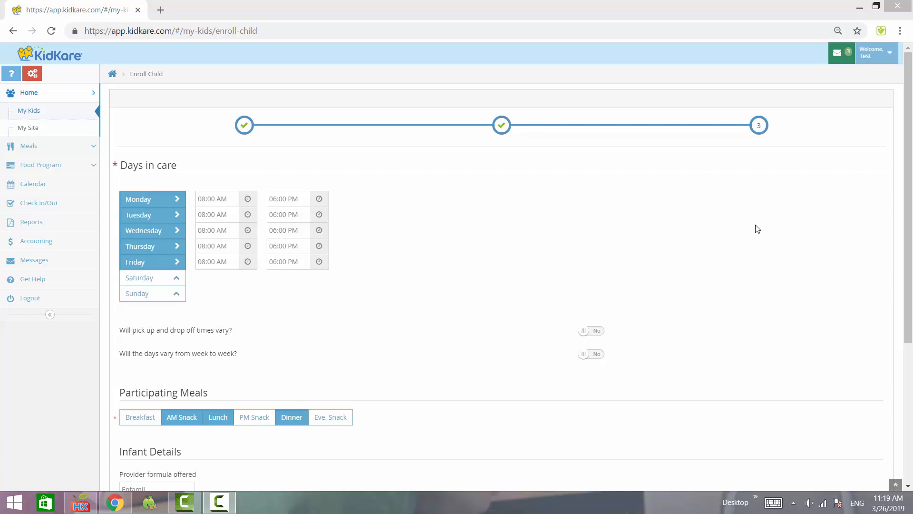
Enter Enfamil as the provider formula offered in the infant details.
{"action": "left_click_drag", "start_coordinate": [901, 232], "coordinate": [890, 383]}
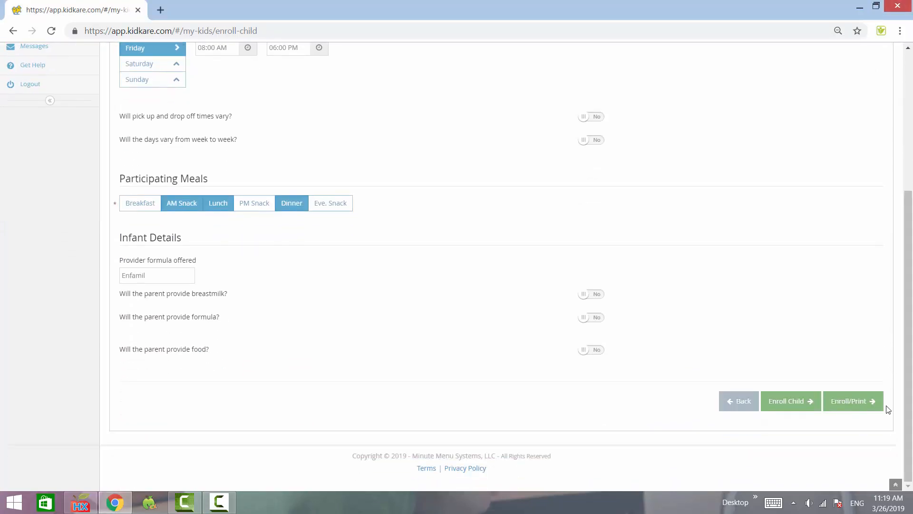
{"action": "scroll", "coordinate": [676, 305], "scroll_direction": "up", "scroll_amount": 3}
{"action": "scroll", "coordinate": [675, 304], "scroll_direction": "left", "scroll_amount": 3}
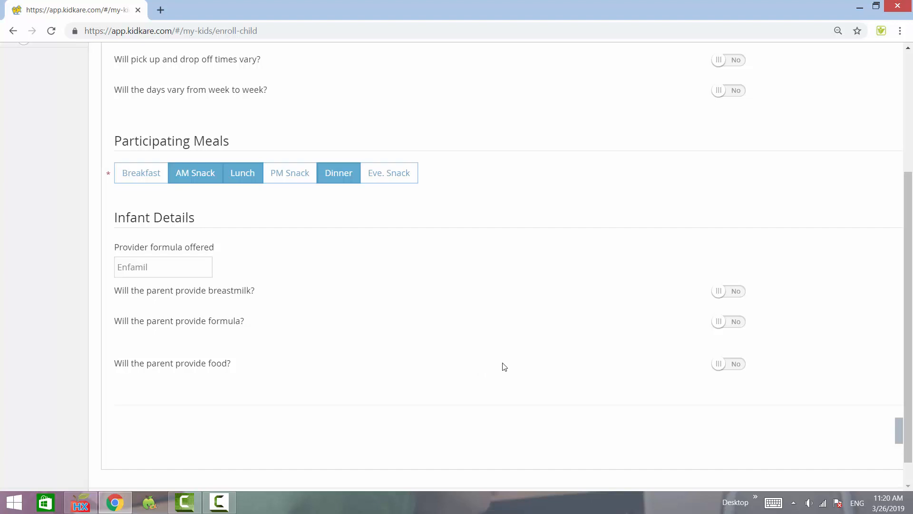
{"action": "left_click", "coordinate": [157, 267]}
{"action": "type", "text": "Enfamil"}
{"action": "scroll", "coordinate": [172, 266], "scroll_direction": "up", "scroll_amount": 3}
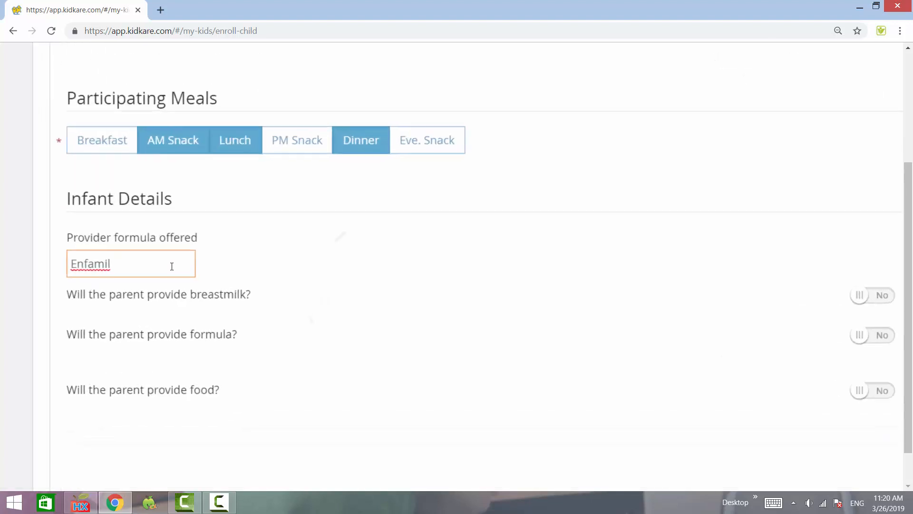
{"action": "scroll", "coordinate": [172, 266], "scroll_direction": "left", "scroll_amount": 3}
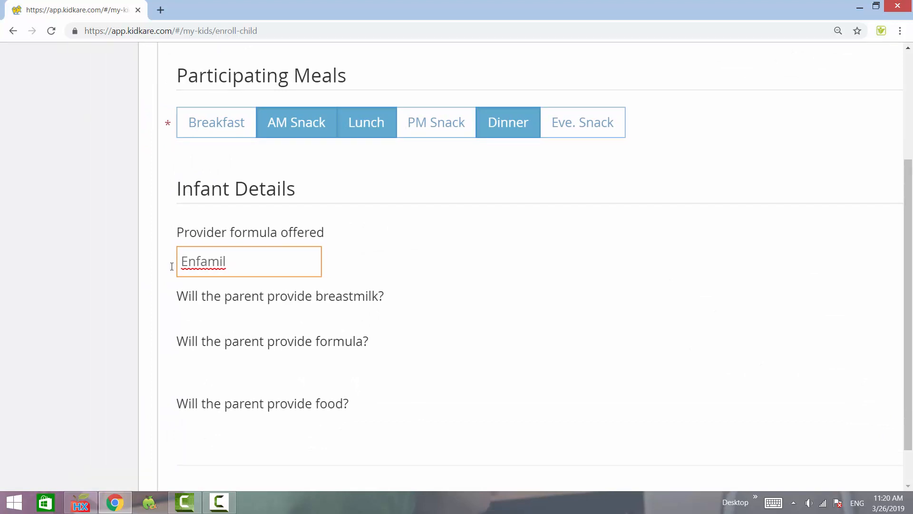
{"action": "key", "text": "ctrl+minus"}
{"action": "key", "text": "ctrl+minus"}
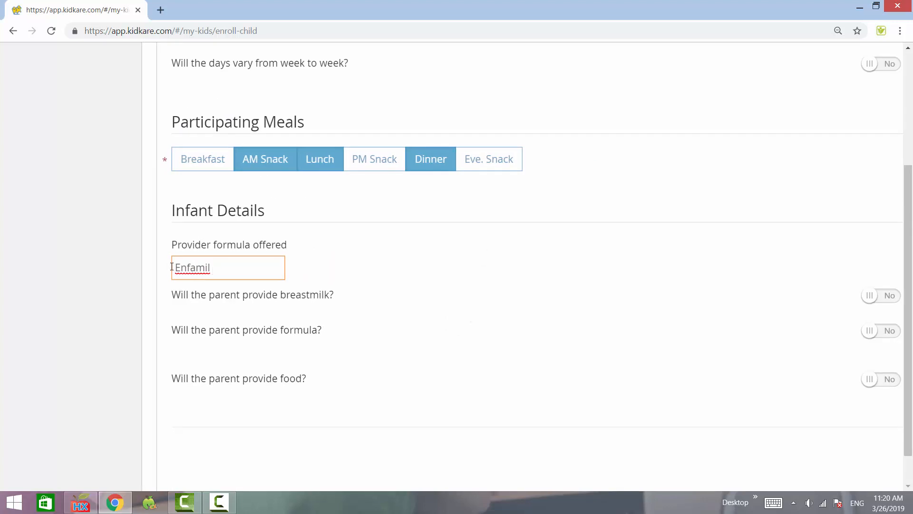
Switch the parent-provided breastmilk and formula answers in the infant details to Yes and back to No.
{"action": "key", "text": "ctrl+minus"}
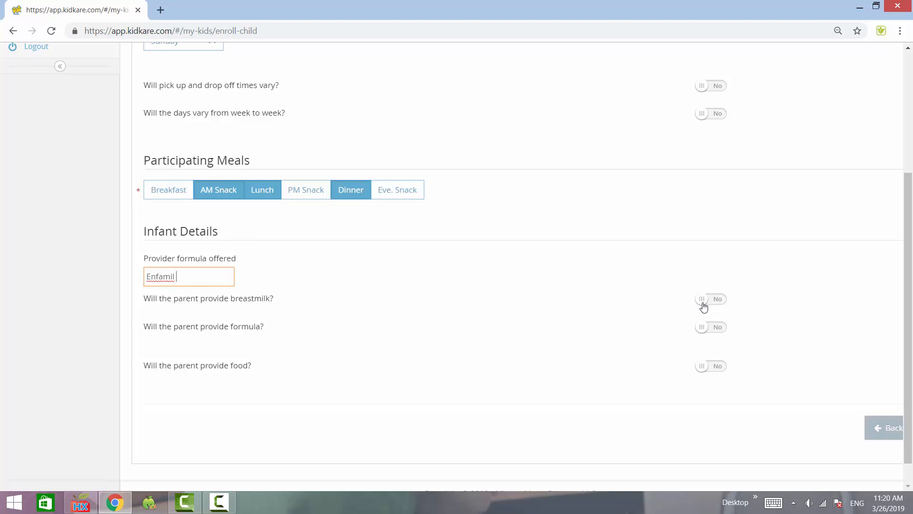
{"action": "left_click", "coordinate": [709, 304]}
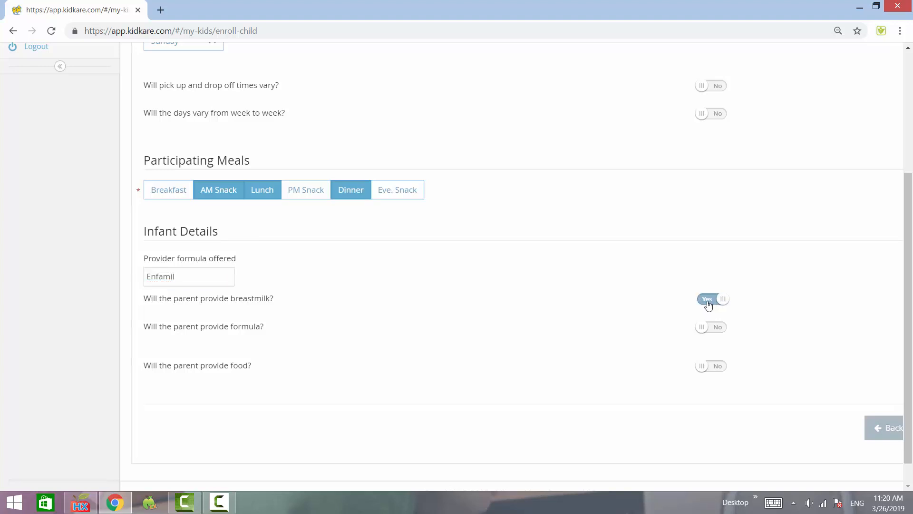
{"action": "left_click", "coordinate": [709, 303]}
{"action": "left_click", "coordinate": [709, 330]}
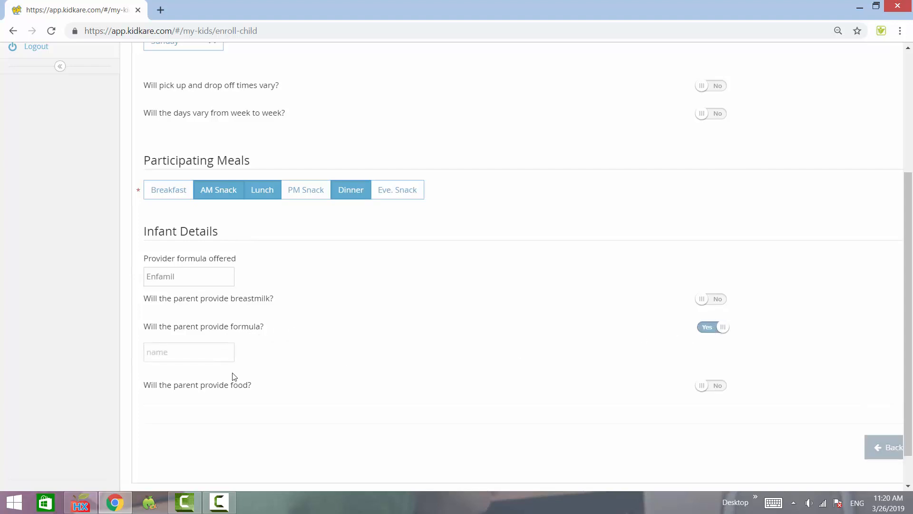
{"action": "left_click", "coordinate": [214, 352]}
{"action": "left_click", "coordinate": [718, 329]}
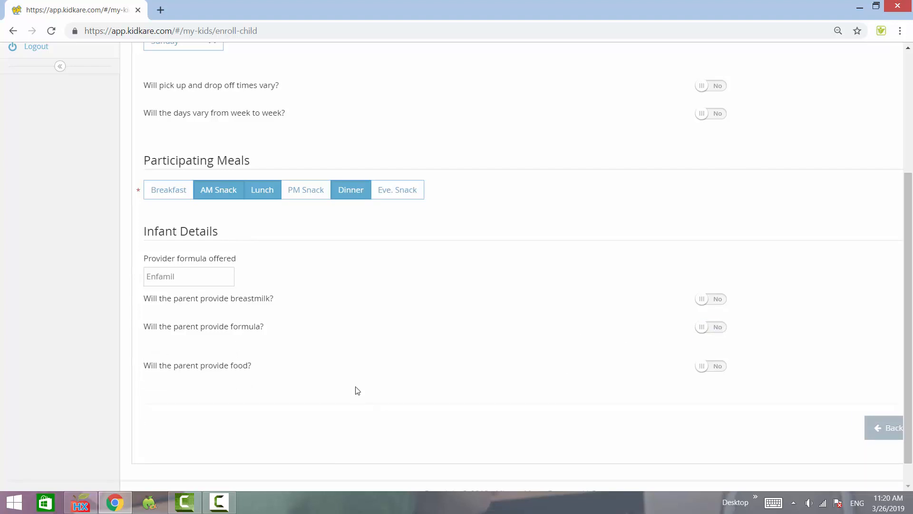
Set the child's school type/level to School.
{"action": "scroll", "coordinate": [355, 389], "scroll_direction": "down", "scroll_amount": 1}
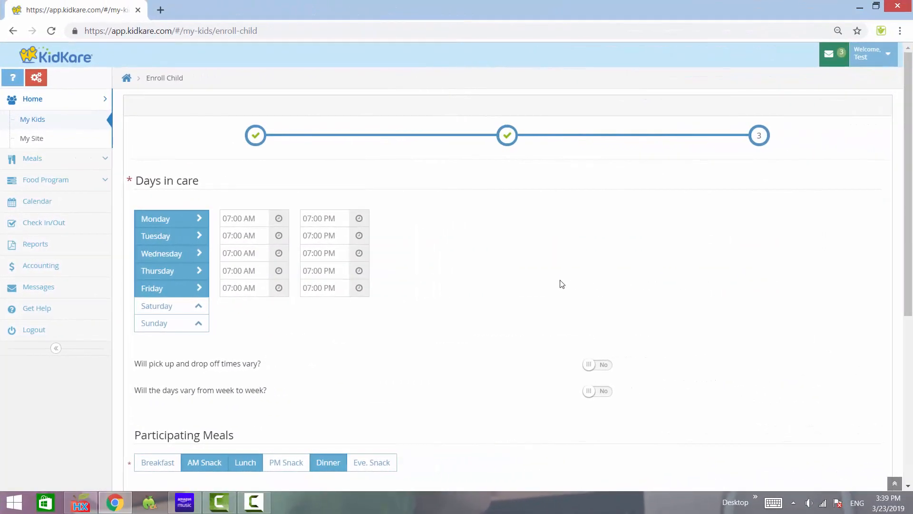
{"action": "scroll", "coordinate": [562, 283], "scroll_direction": "down", "scroll_amount": 6}
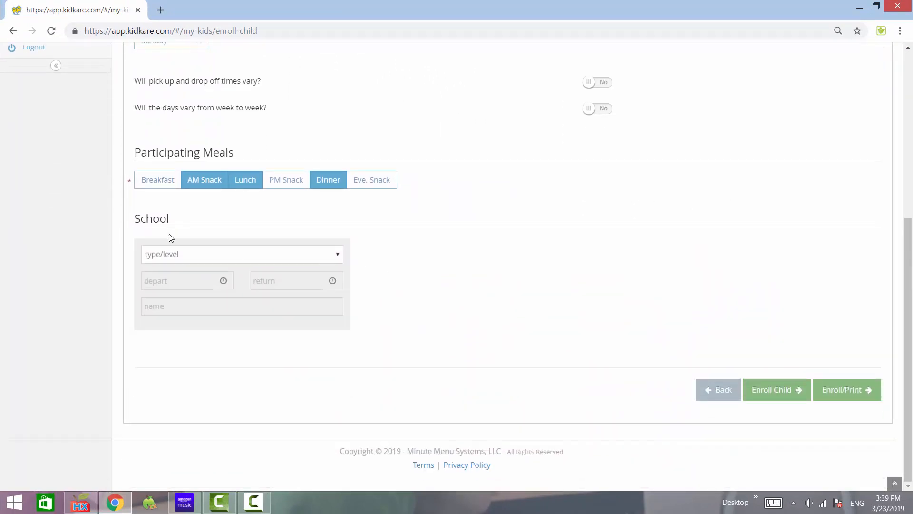
{"action": "left_click", "coordinate": [263, 258]}
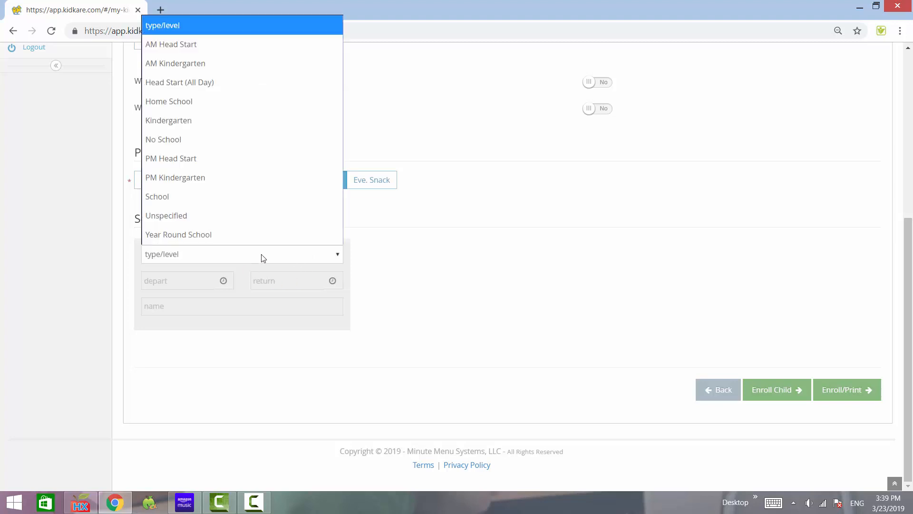
{"action": "left_click", "coordinate": [223, 198]}
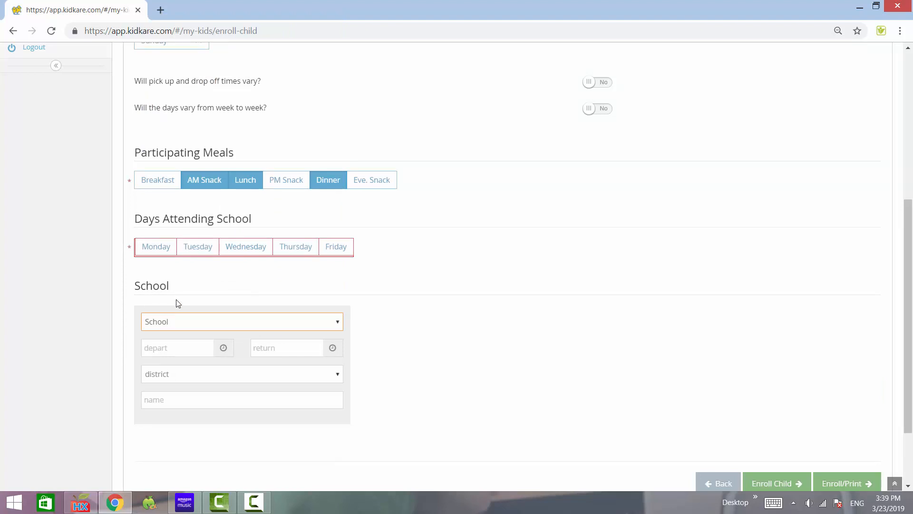
Select Monday, Tuesday, Wednesday, Thursday and Friday as the days attending school.
{"action": "left_click", "coordinate": [163, 253]}
{"action": "left_click", "coordinate": [196, 252]}
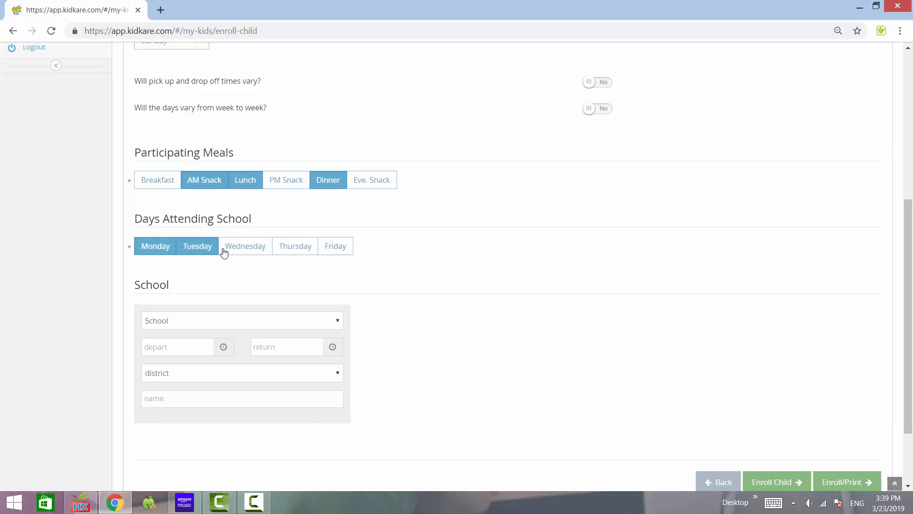
{"action": "left_click", "coordinate": [231, 251]}
{"action": "left_click", "coordinate": [292, 249]}
{"action": "left_click", "coordinate": [335, 248]}
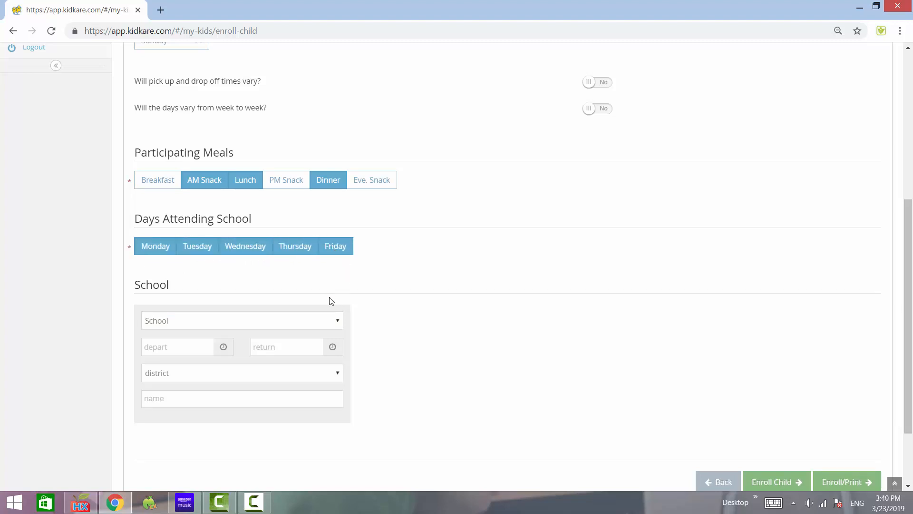
Set the school depart time to 07:35 AM and the return time to 02:45 PM.
{"action": "scroll", "coordinate": [240, 357], "scroll_direction": "down", "scroll_amount": 1}
{"action": "scroll", "coordinate": [240, 357], "scroll_direction": "down", "scroll_amount": 2}
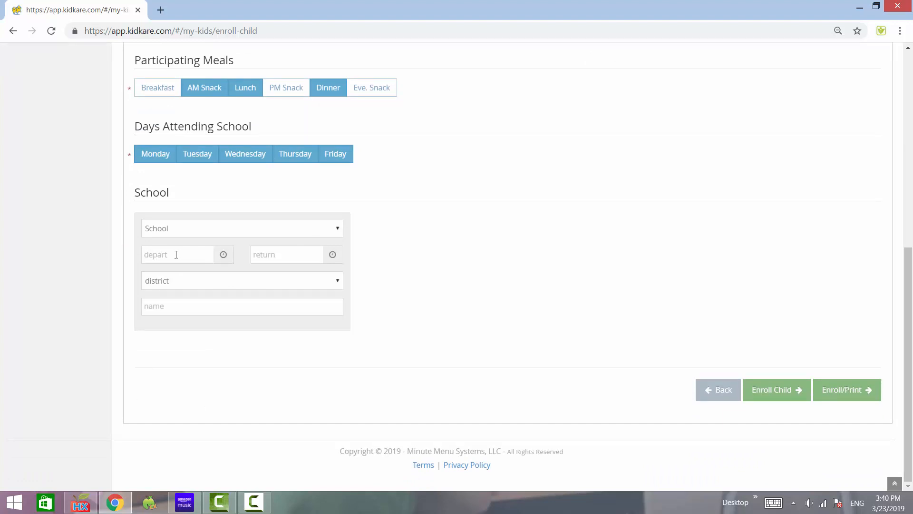
{"action": "left_click", "coordinate": [181, 257]}
{"action": "type", "text": "07:35 AM"}
{"action": "left_click", "coordinate": [268, 255]}
{"action": "type", "text": "02:45"}
{"action": "scroll", "coordinate": [269, 255], "scroll_direction": "up", "scroll_amount": 1}
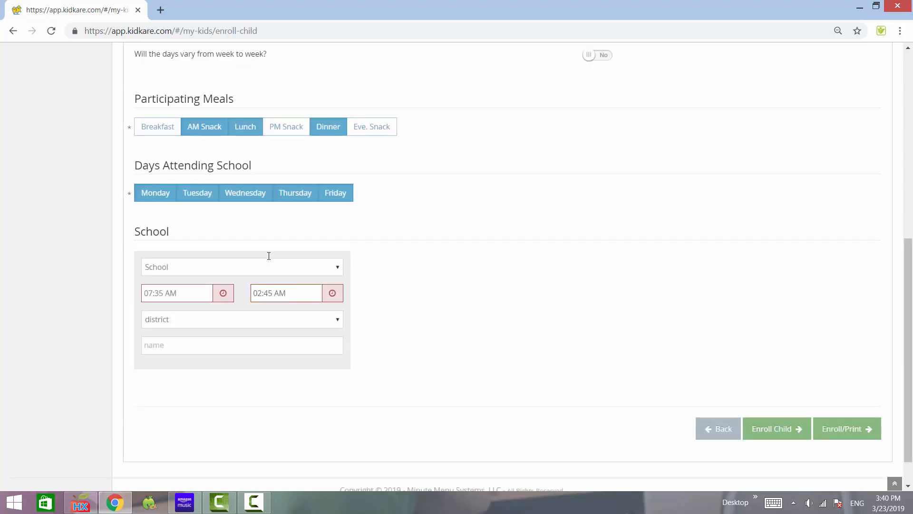
{"action": "left_click", "coordinate": [332, 293]}
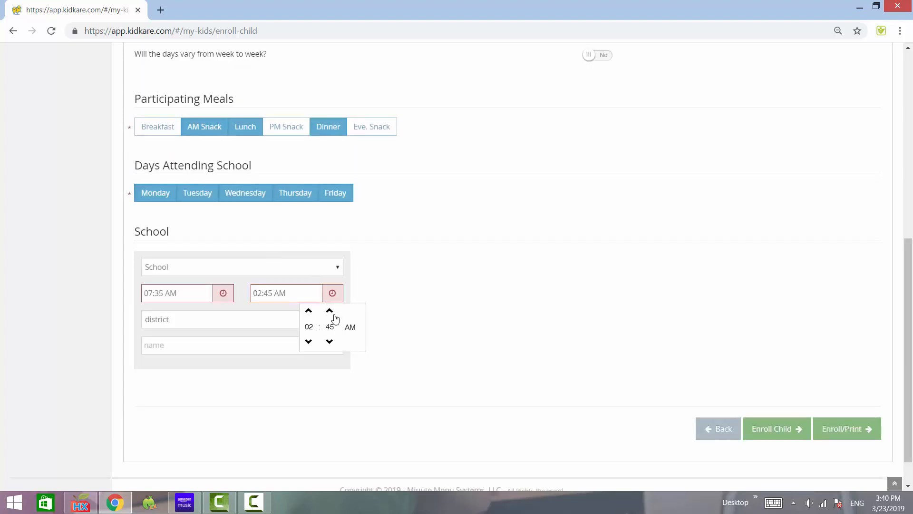
{"action": "left_click", "coordinate": [351, 327]}
{"action": "scroll", "coordinate": [352, 330], "scroll_direction": "down", "scroll_amount": 1}
{"action": "left_click", "coordinate": [437, 282]}
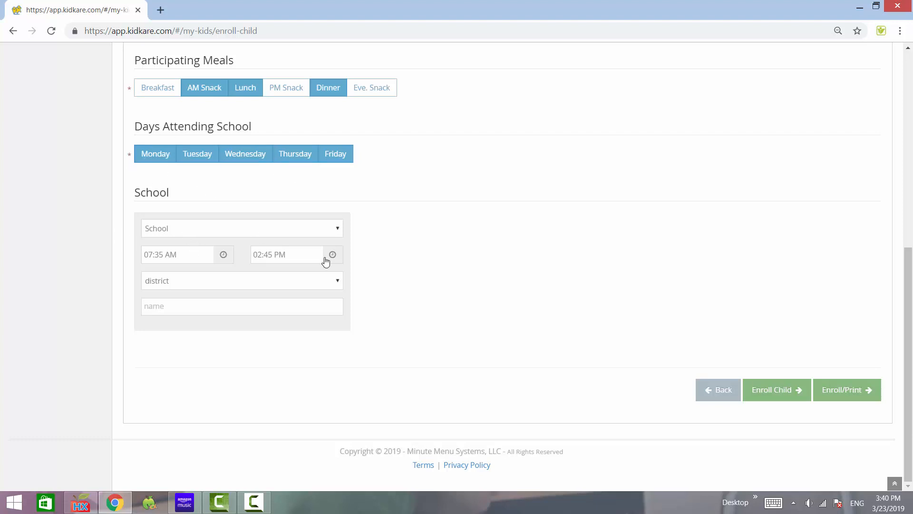
Review the care days, meals and school entries, and enroll the child with a printable enrollment form.
{"action": "scroll", "coordinate": [416, 282], "scroll_direction": "up", "scroll_amount": 8}
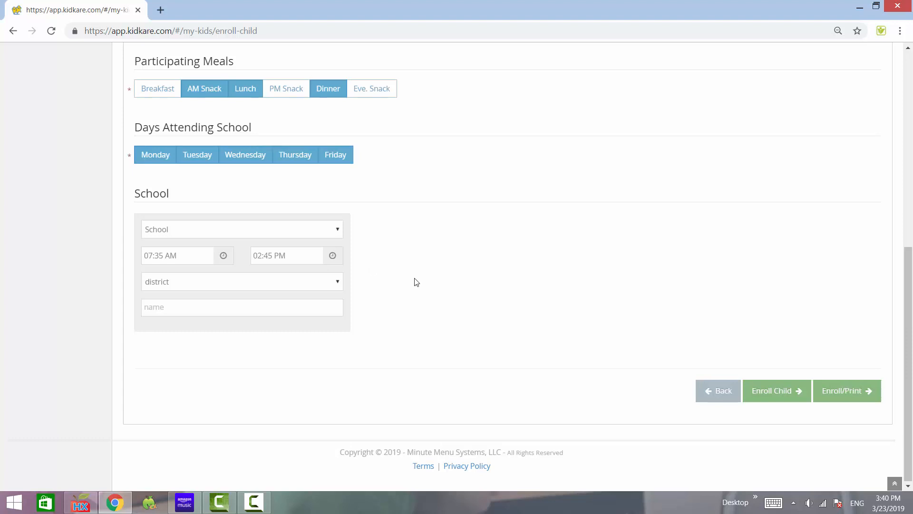
{"action": "scroll", "coordinate": [416, 282], "scroll_direction": "down", "scroll_amount": 5}
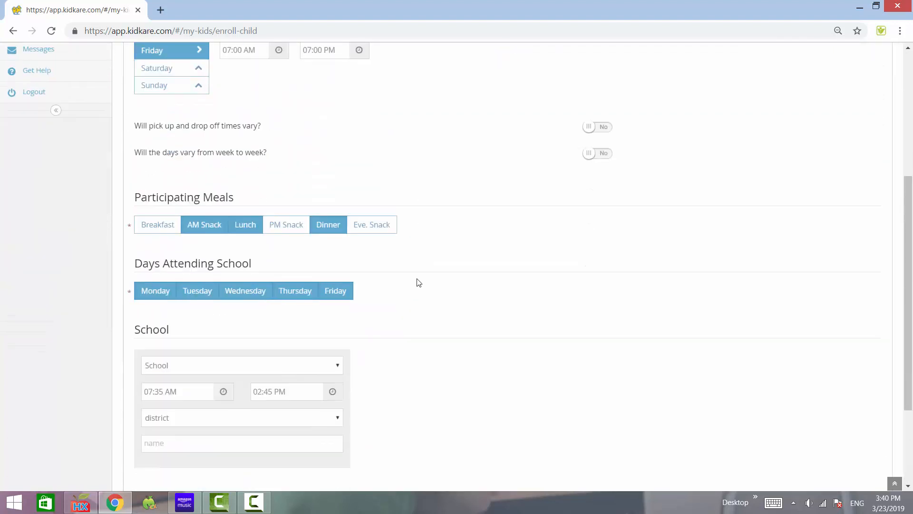
{"action": "scroll", "coordinate": [375, 190], "scroll_direction": "up", "scroll_amount": 4}
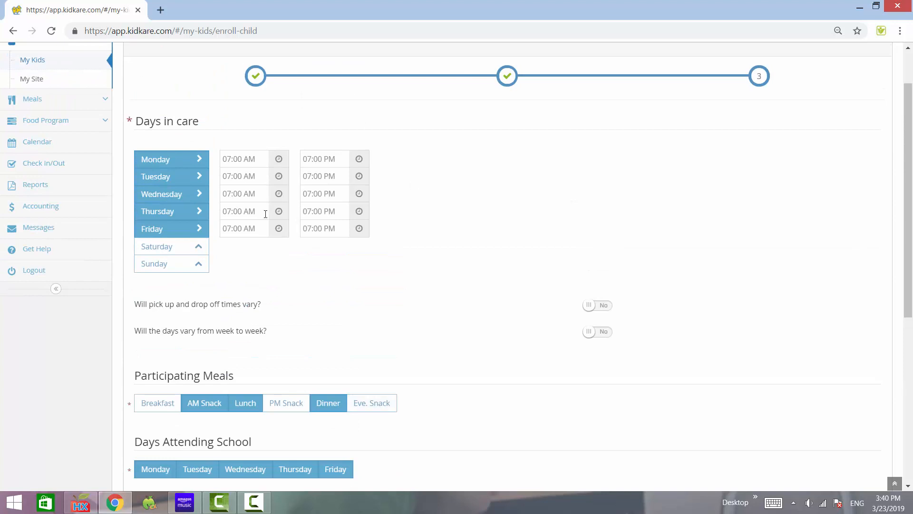
{"action": "scroll", "coordinate": [265, 214], "scroll_direction": "up", "scroll_amount": 2}
{"action": "scroll", "coordinate": [313, 206], "scroll_direction": "down", "scroll_amount": 7}
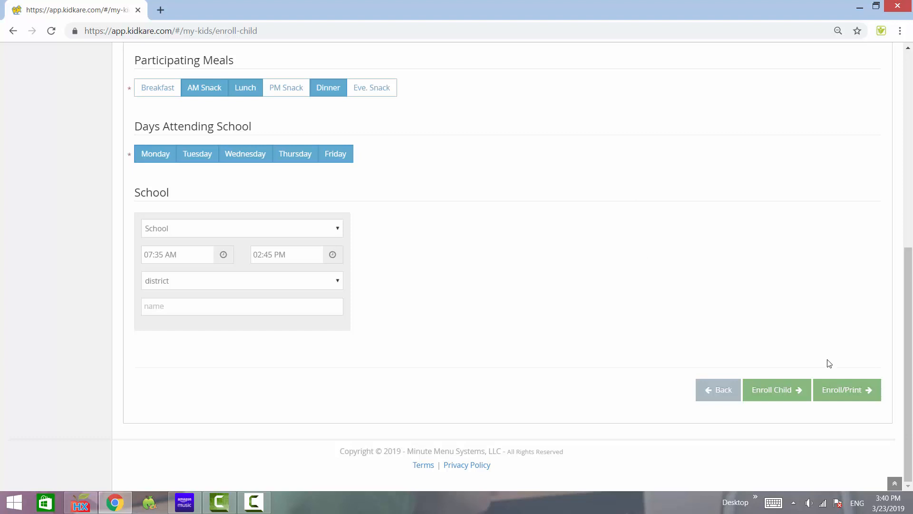
{"action": "left_click", "coordinate": [844, 395]}
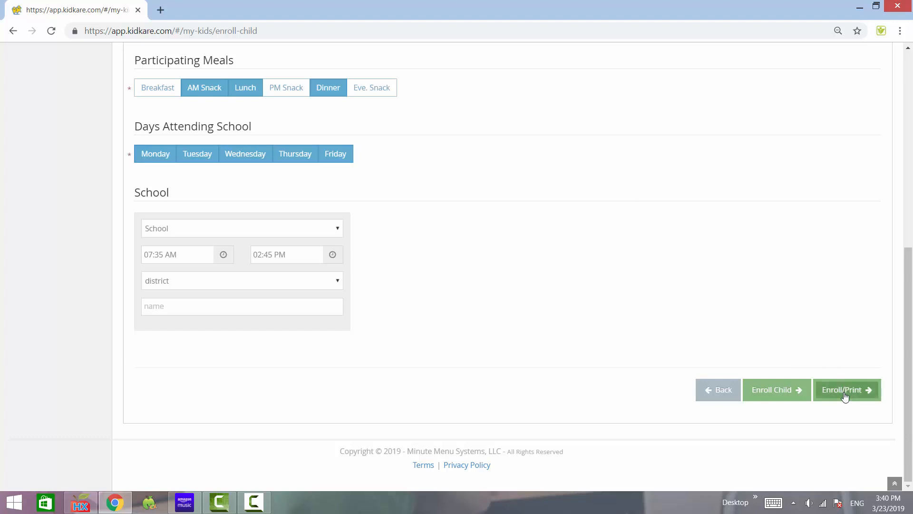
{"action": "left_click", "coordinate": [845, 395]}
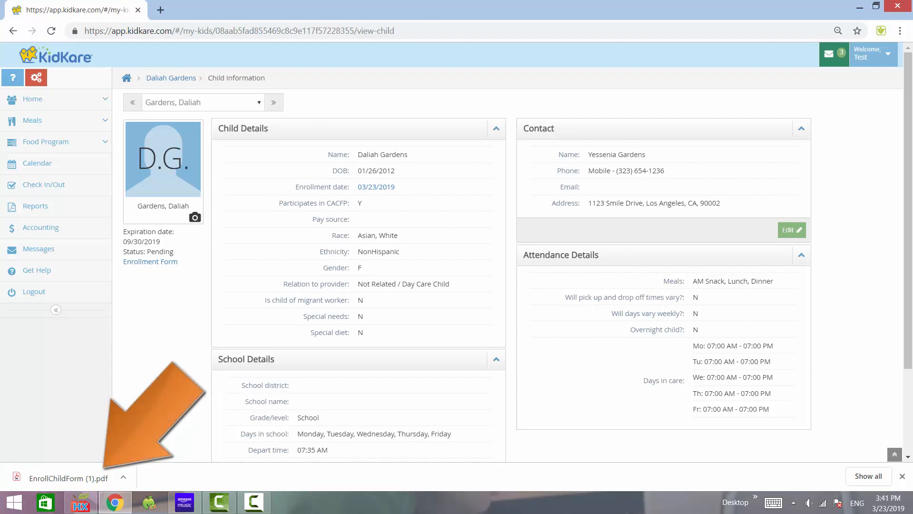
Open EnrollChildForm (1).pdf, examine the child's information and the parent and provider signature lines, and close it.
{"action": "left_click", "coordinate": [56, 477]}
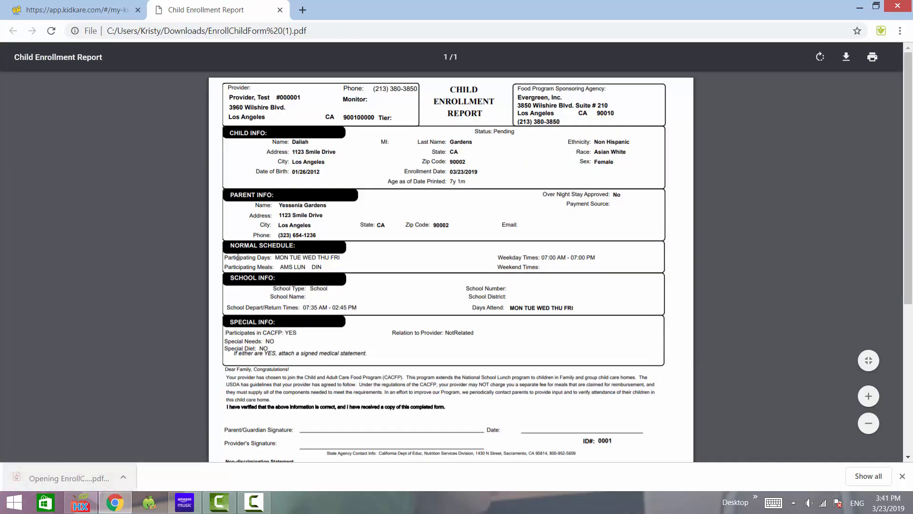
{"action": "scroll", "coordinate": [369, 238], "scroll_direction": "down", "scroll_amount": 5}
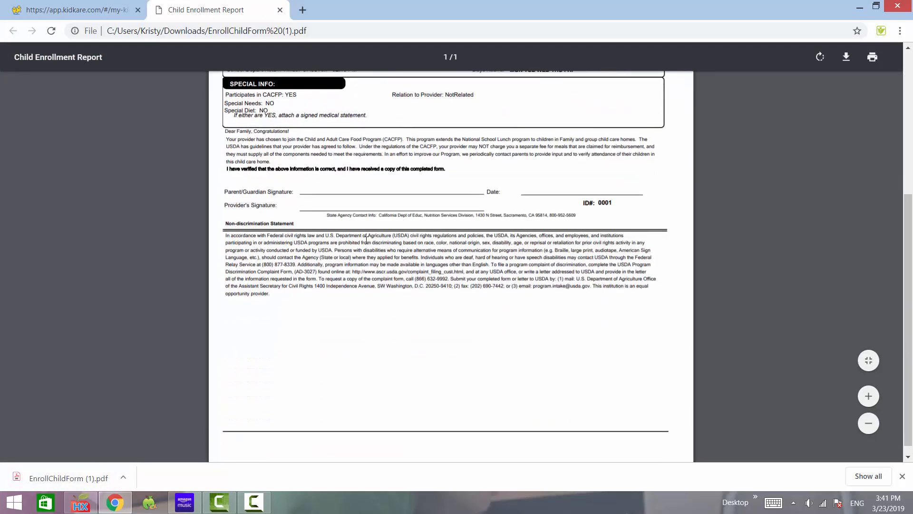
{"action": "scroll", "coordinate": [366, 240], "scroll_direction": "up", "scroll_amount": 5}
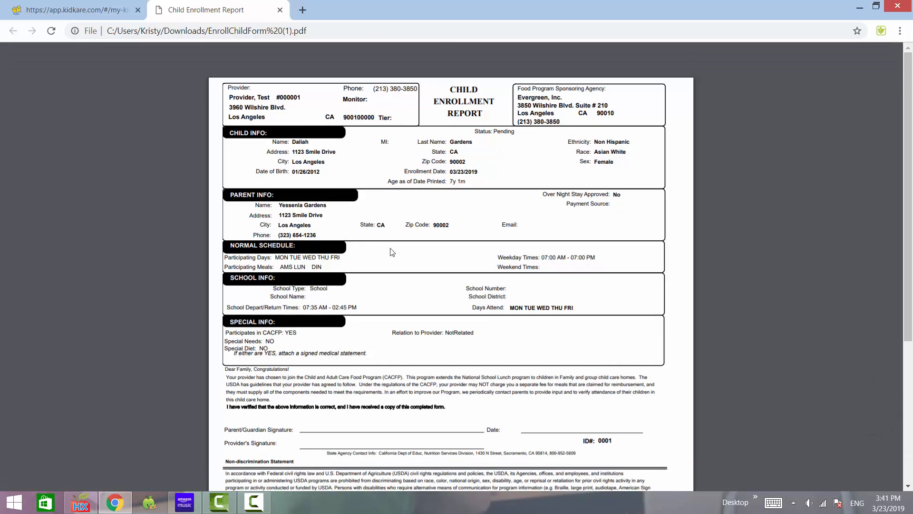
{"action": "scroll", "coordinate": [390, 252], "scroll_direction": "down", "scroll_amount": 4}
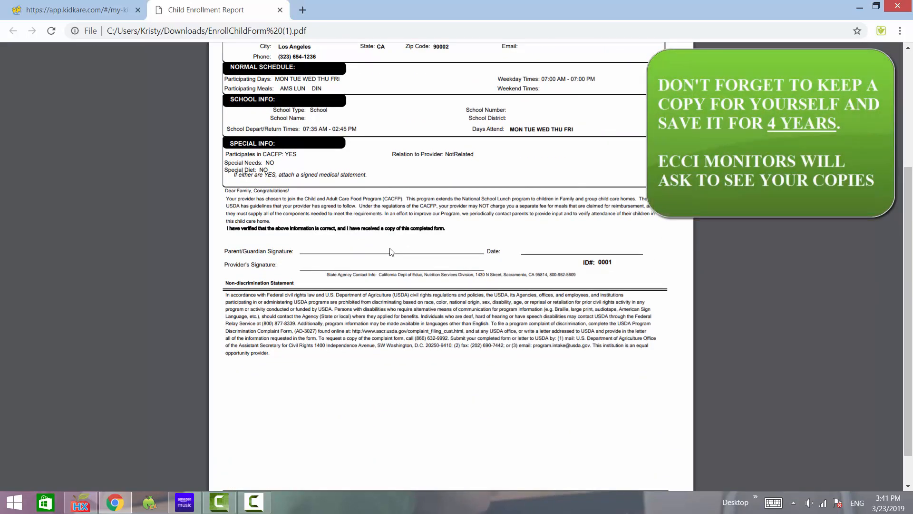
{"action": "scroll", "coordinate": [390, 252], "scroll_direction": "up", "scroll_amount": 6}
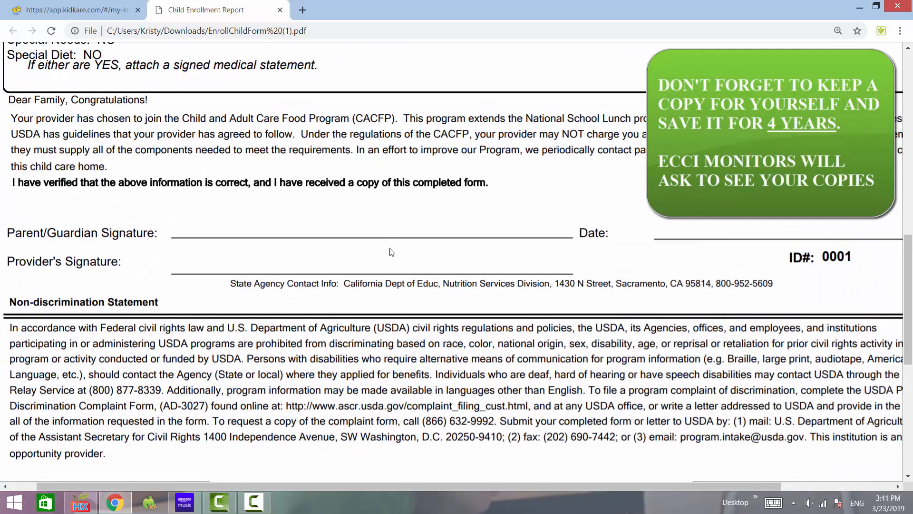
{"action": "scroll", "coordinate": [391, 252], "scroll_direction": "left", "scroll_amount": 1}
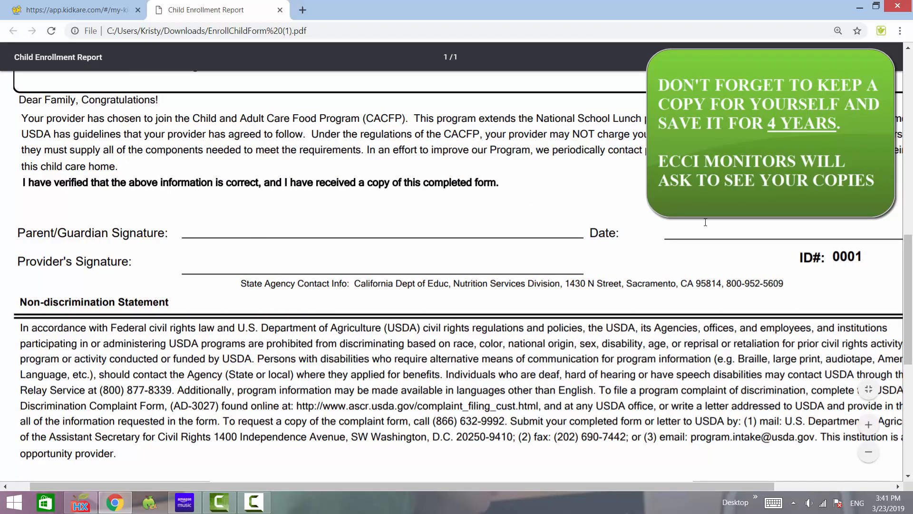
{"action": "scroll", "coordinate": [403, 192], "scroll_direction": "up", "scroll_amount": 1}
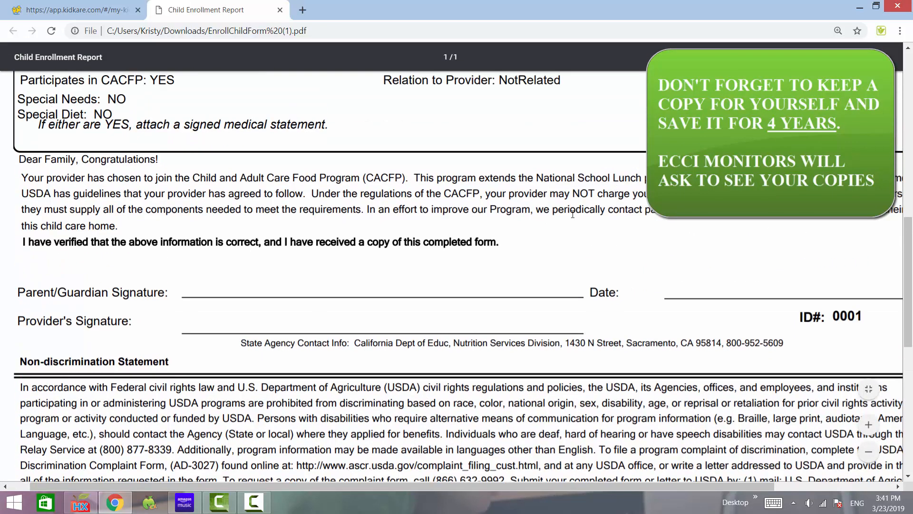
{"action": "scroll", "coordinate": [404, 191], "scroll_direction": "down", "scroll_amount": 1}
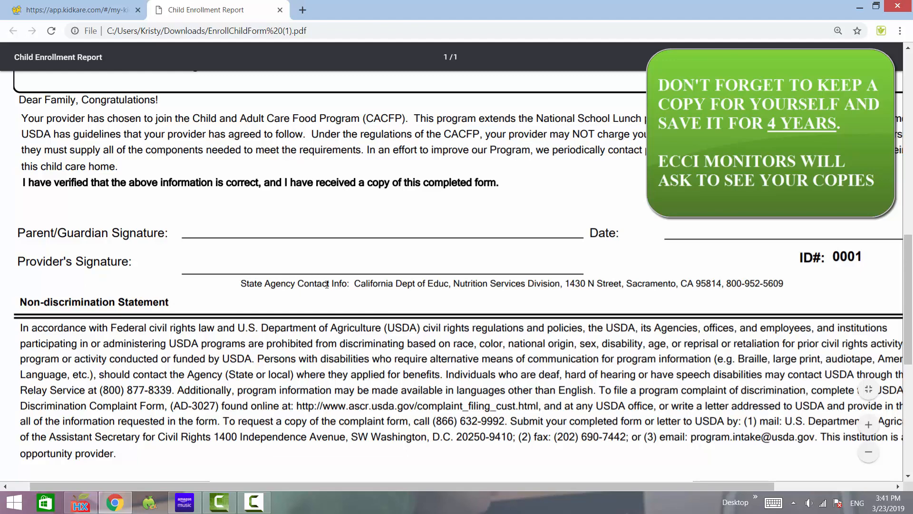
{"action": "key", "text": "ctrl+backslash"}
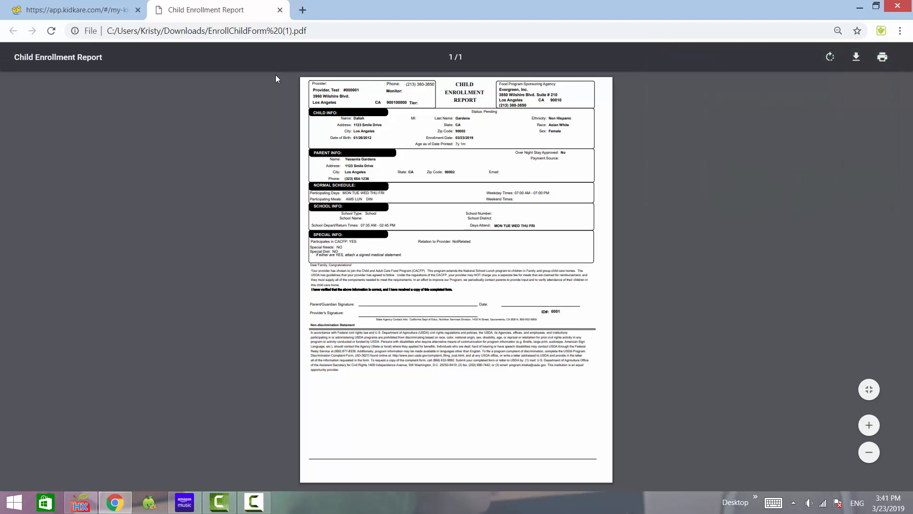
{"action": "left_click", "coordinate": [280, 10]}
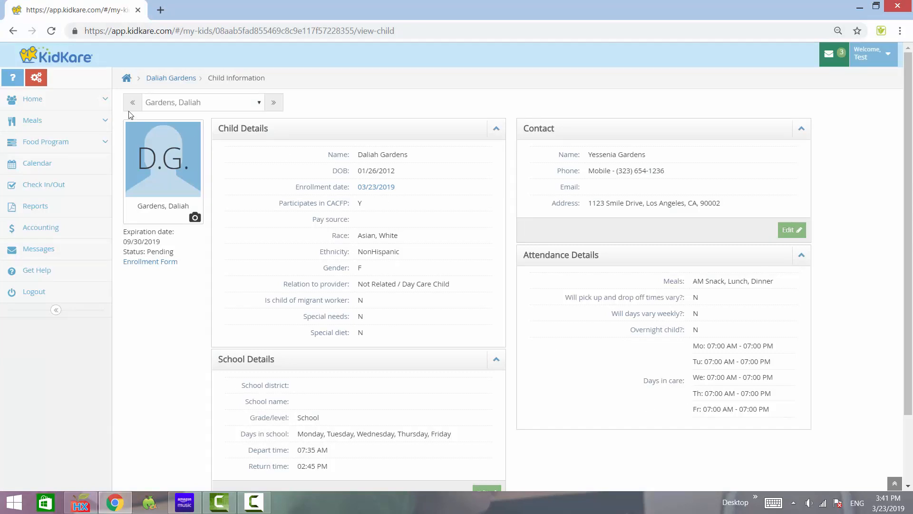
Open the newly enrolled child's pending record from My Kids and download its enrollment form.
{"action": "left_click", "coordinate": [75, 62]}
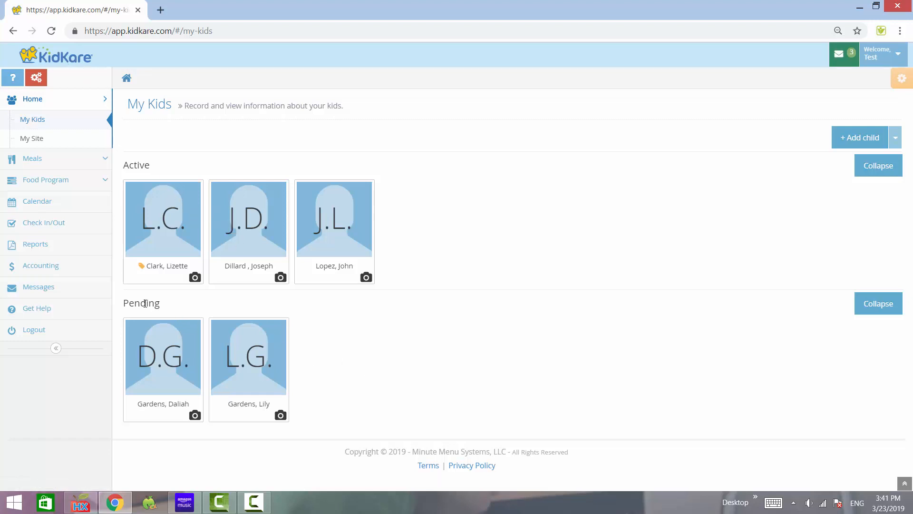
{"action": "left_click", "coordinate": [154, 366]}
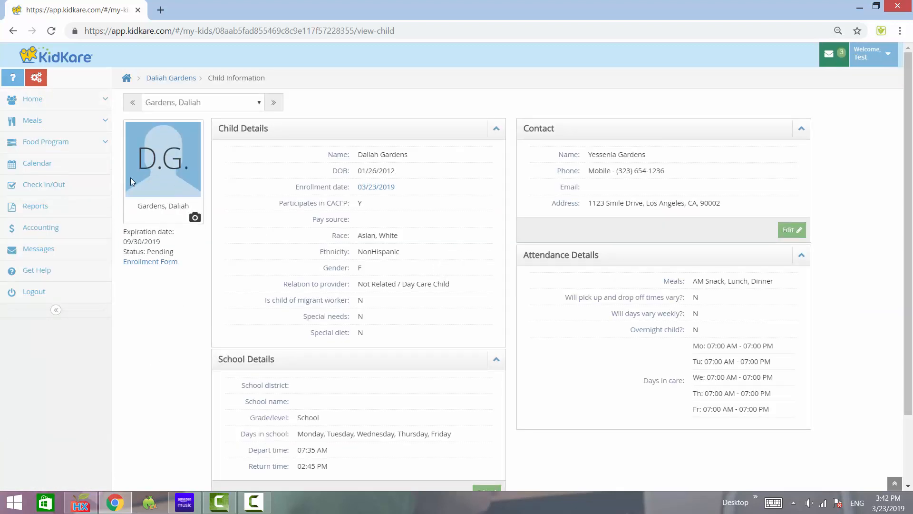
{"action": "scroll", "coordinate": [148, 204], "scroll_direction": "up", "scroll_amount": 5}
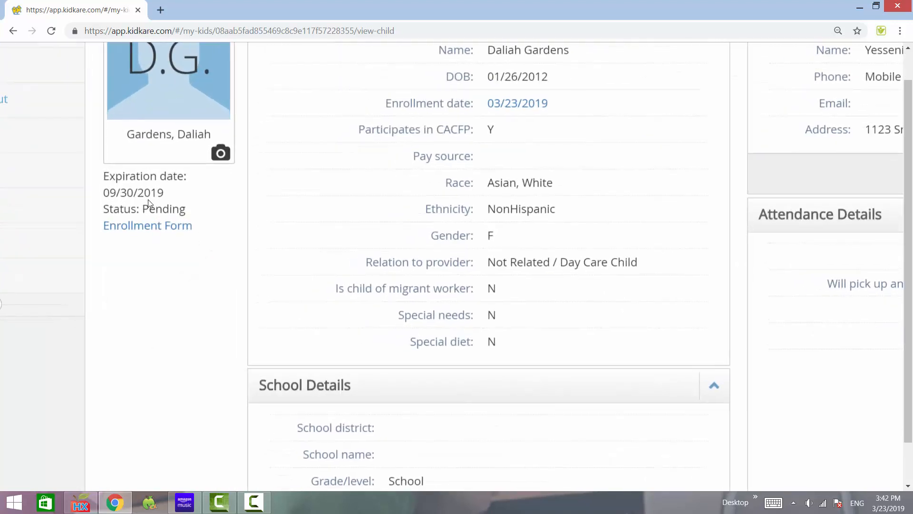
{"action": "scroll", "coordinate": [149, 204], "scroll_direction": "left", "scroll_amount": 1}
{"action": "scroll", "coordinate": [149, 203], "scroll_direction": "up", "scroll_amount": 1}
{"action": "scroll", "coordinate": [148, 204], "scroll_direction": "down", "scroll_amount": 1}
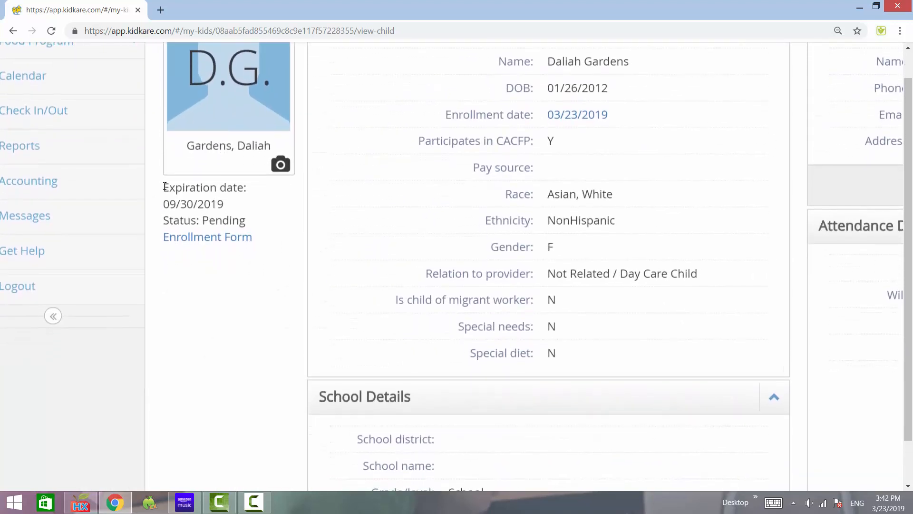
{"action": "left_click", "coordinate": [191, 246]}
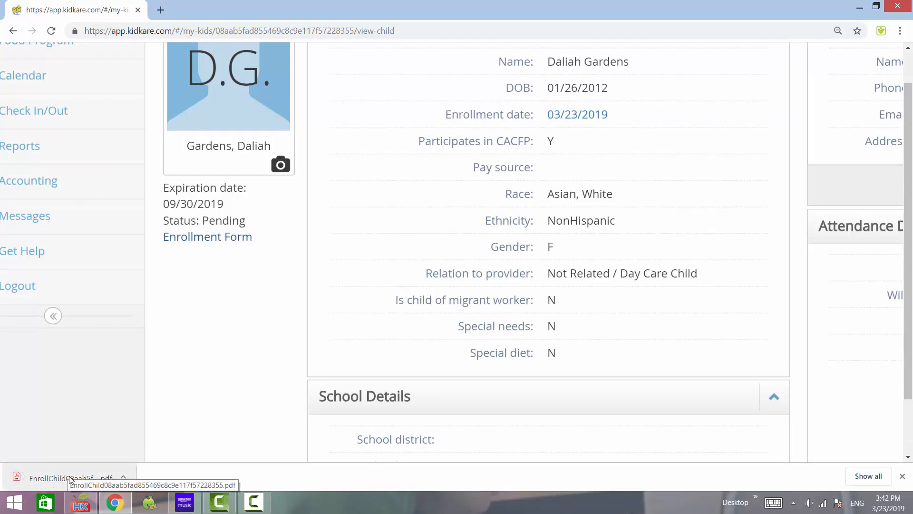
Open the downloaded Child Enrollment Report, examine its schedule, school details and signature lines, and close it.
{"action": "left_click", "coordinate": [70, 478]}
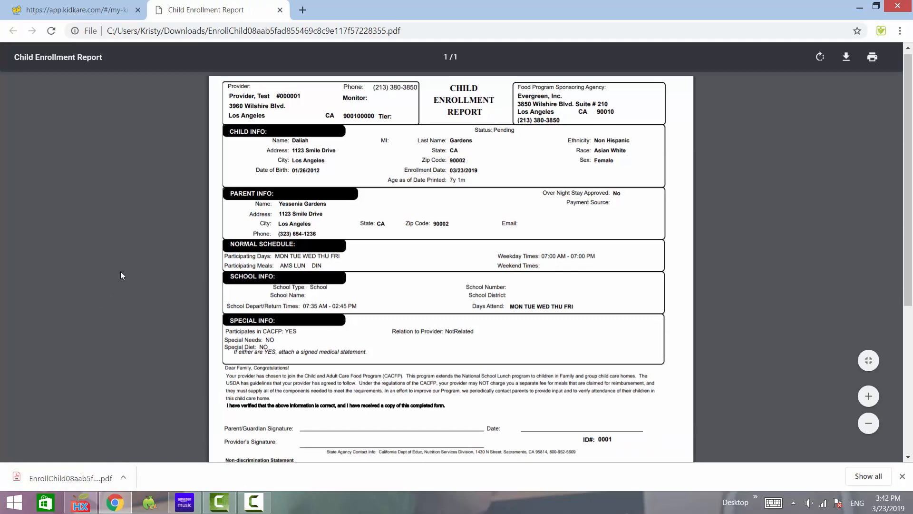
{"action": "scroll", "coordinate": [121, 270], "scroll_direction": "down", "scroll_amount": 5}
{"action": "scroll", "coordinate": [121, 270], "scroll_direction": "up", "scroll_amount": 5}
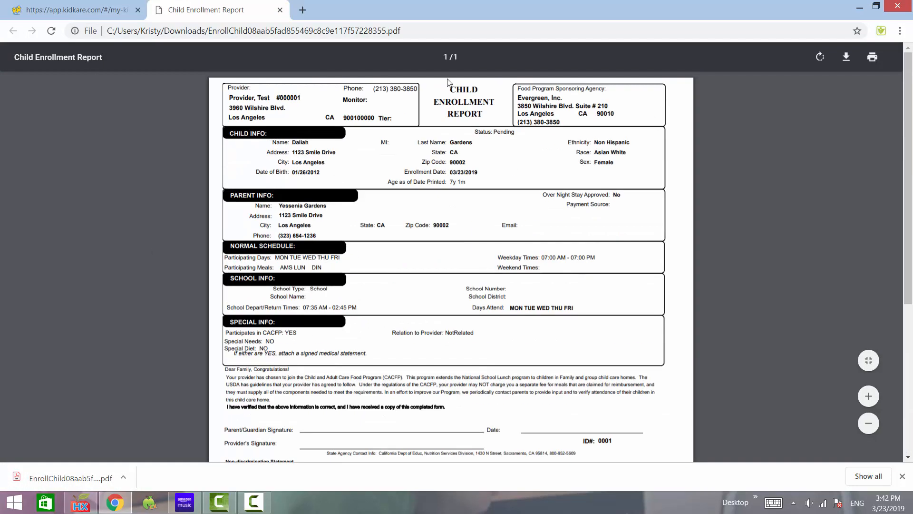
{"action": "left_click", "coordinate": [280, 10]}
{"action": "scroll", "coordinate": [171, 240], "scroll_direction": "up", "scroll_amount": 4}
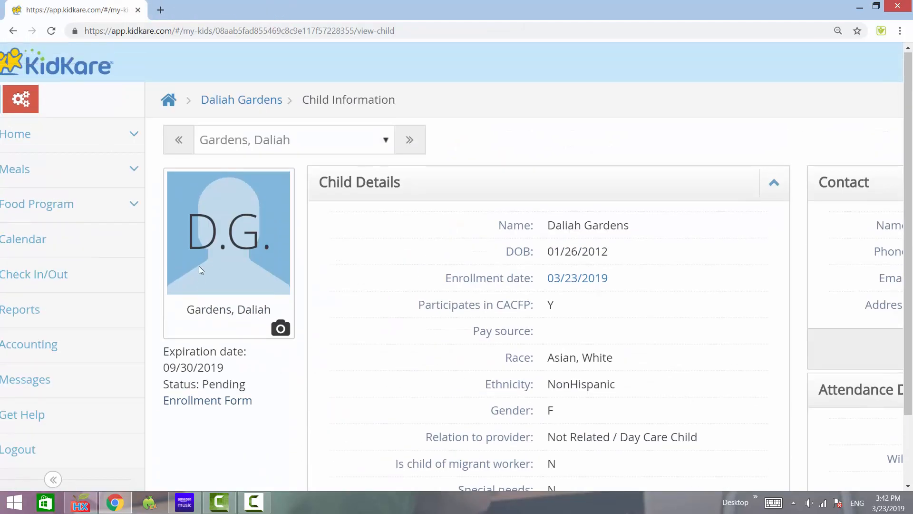
Return to the My Kids overview and open the record of the third child listed under Active.
{"action": "left_click", "coordinate": [82, 74]}
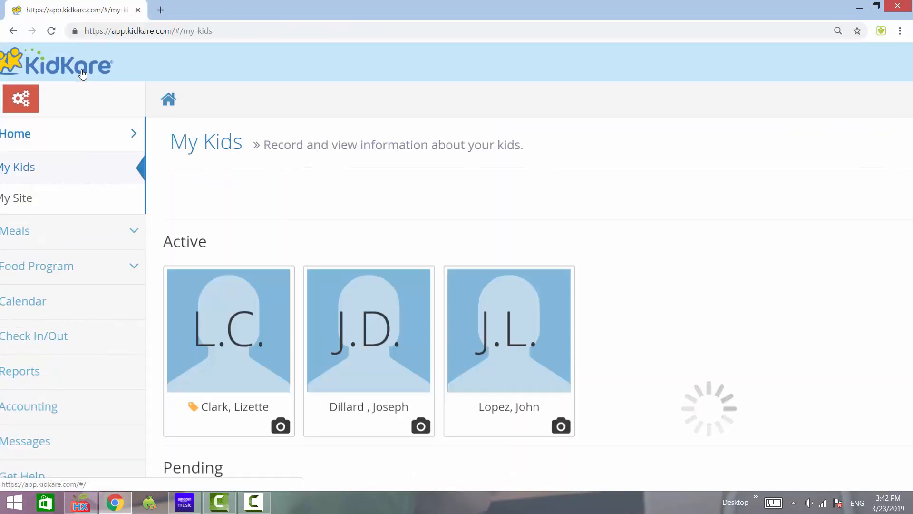
{"action": "scroll", "coordinate": [82, 73], "scroll_direction": "down", "scroll_amount": 1}
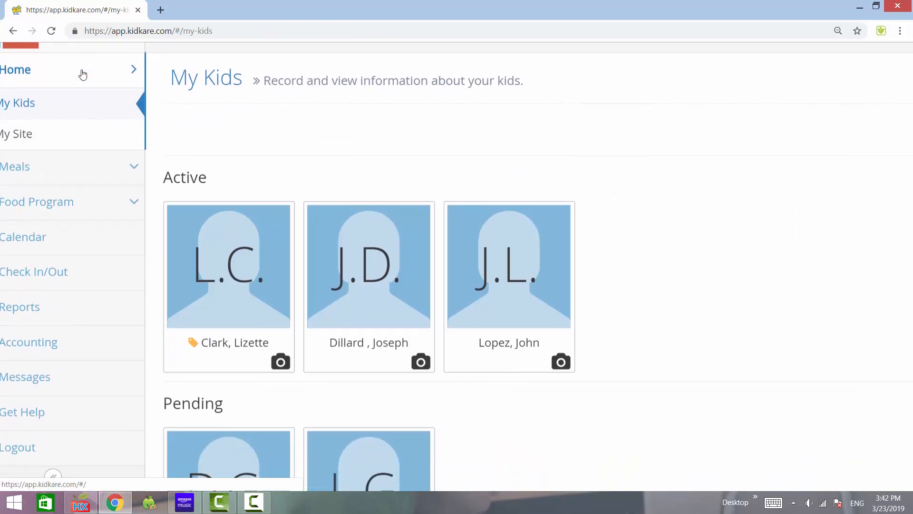
{"action": "scroll", "coordinate": [83, 75], "scroll_direction": "down", "scroll_amount": 3}
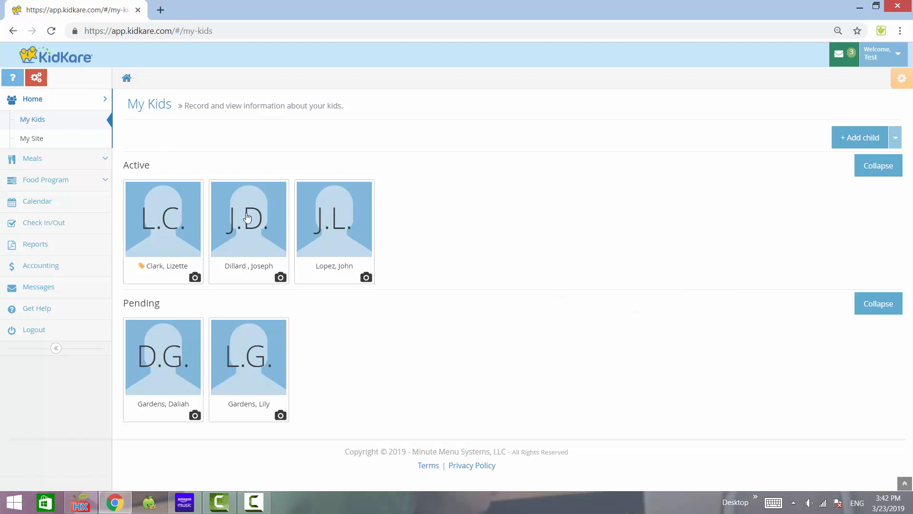
{"action": "left_click", "coordinate": [336, 235]}
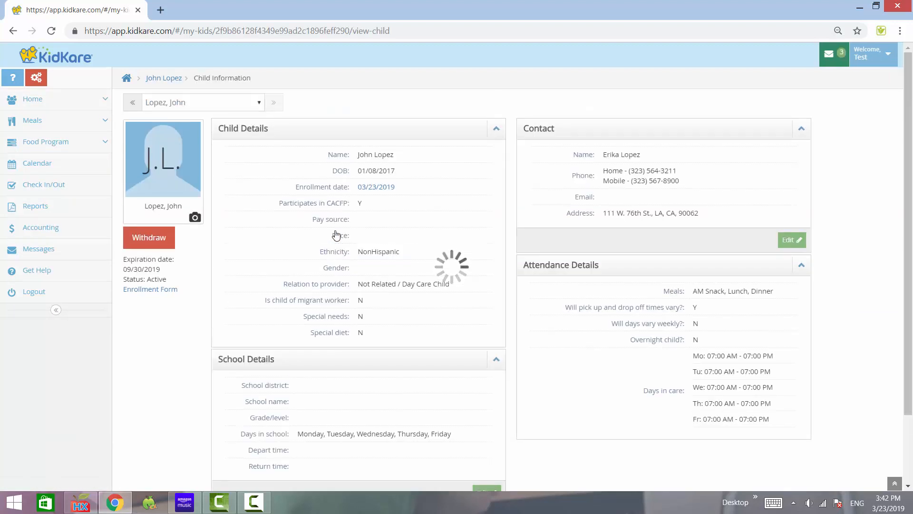
Start withdrawing the active child from the child's record, bringing up the withdrawal date choice.
{"action": "scroll", "coordinate": [178, 277], "scroll_direction": "up", "scroll_amount": 5}
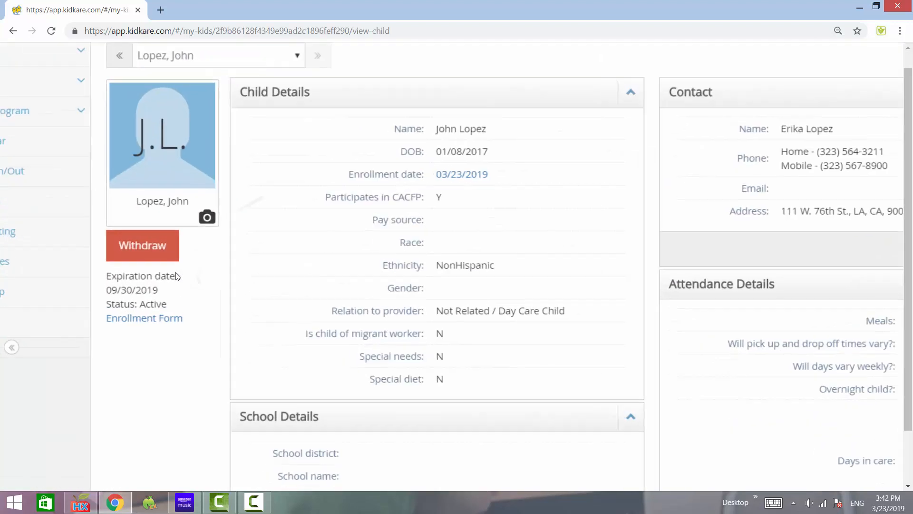
{"action": "scroll", "coordinate": [178, 277], "scroll_direction": "left", "scroll_amount": 2}
{"action": "scroll", "coordinate": [178, 276], "scroll_direction": "up", "scroll_amount": 1}
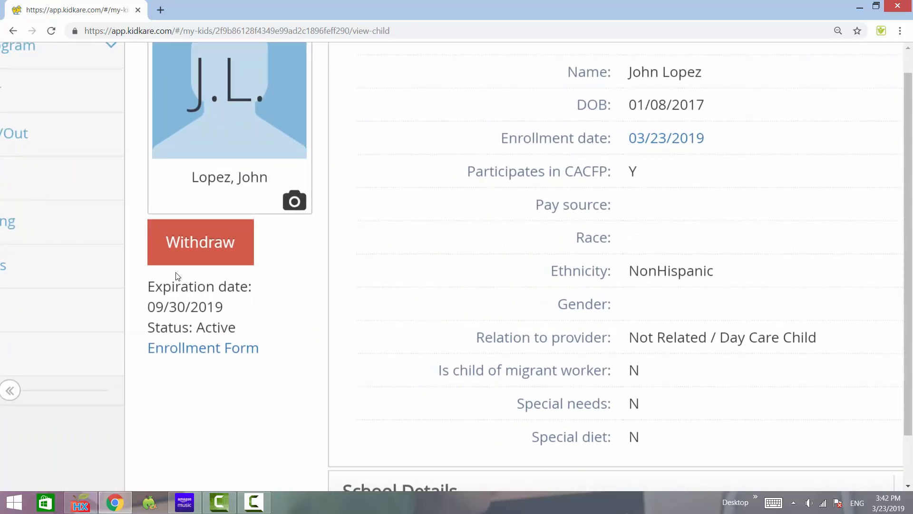
{"action": "left_click", "coordinate": [212, 259]}
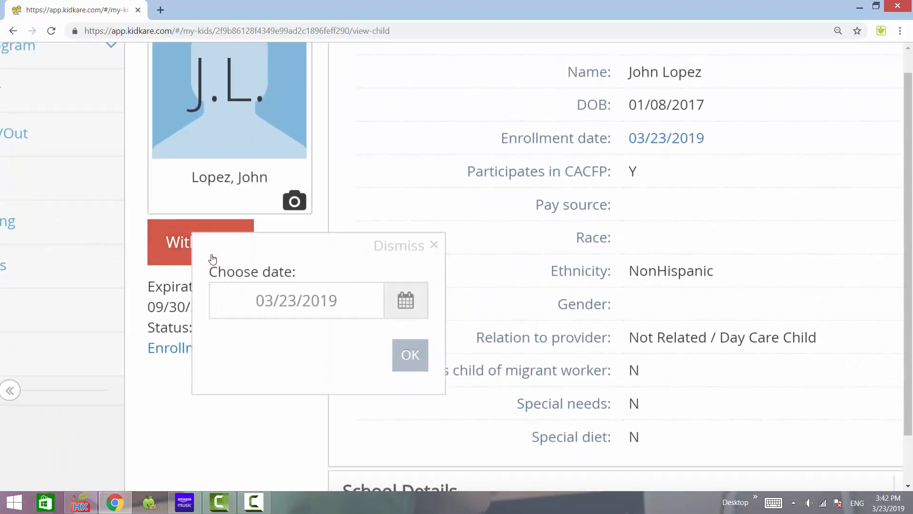